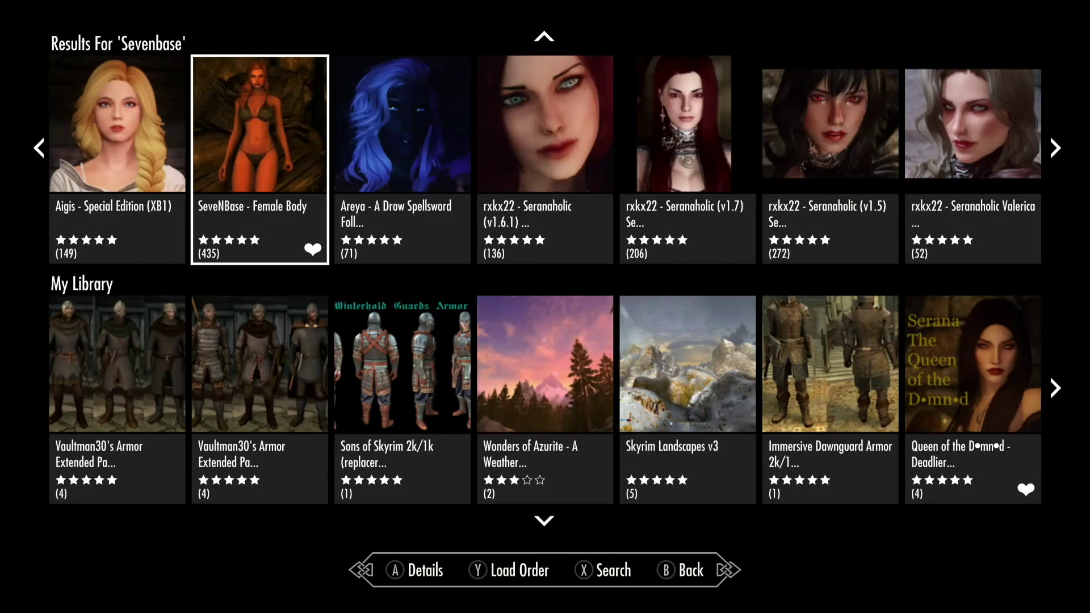
Step: View the SeveNBase - Female Body details, then the Beautiful Mistress Complete Alternative Body Mesh screenshots
key(Return)
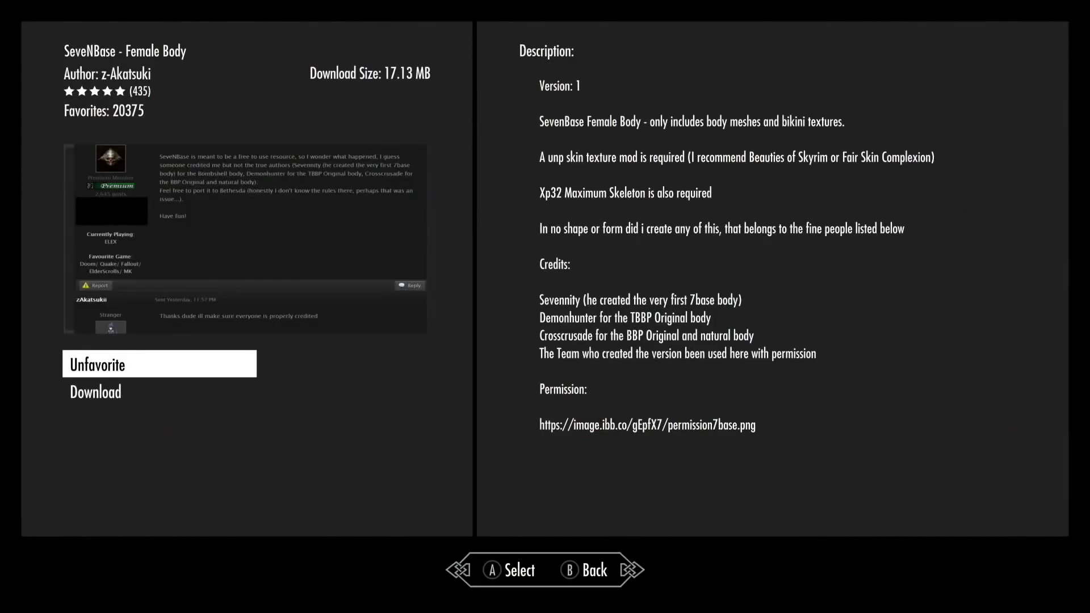
key(Escape)
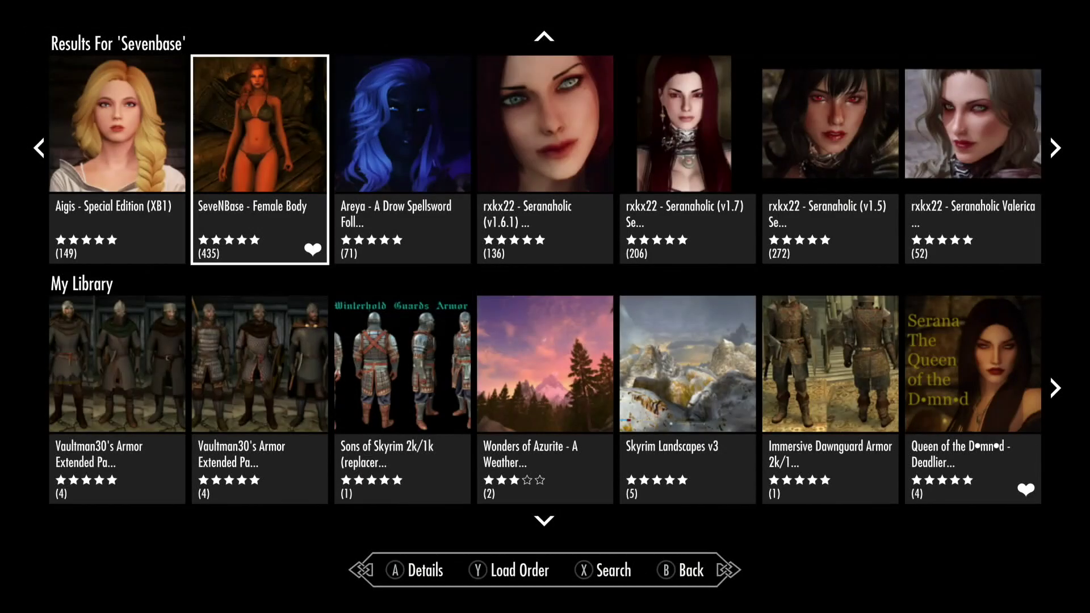
key(Right)
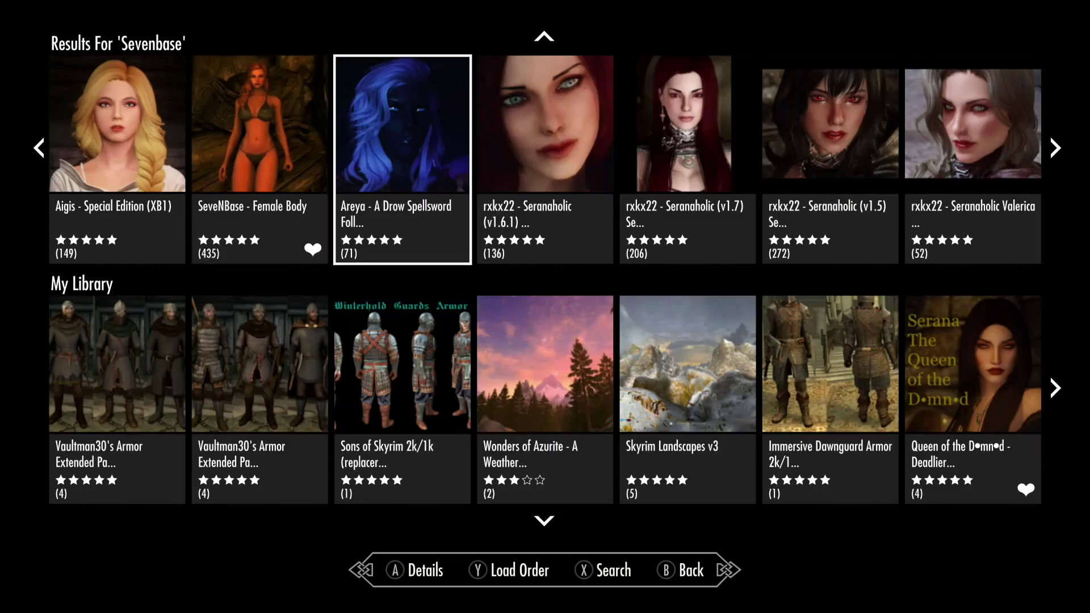
key(Right)
key(Right)
key(Right)
key(Right)
key(Right)
key(Right)
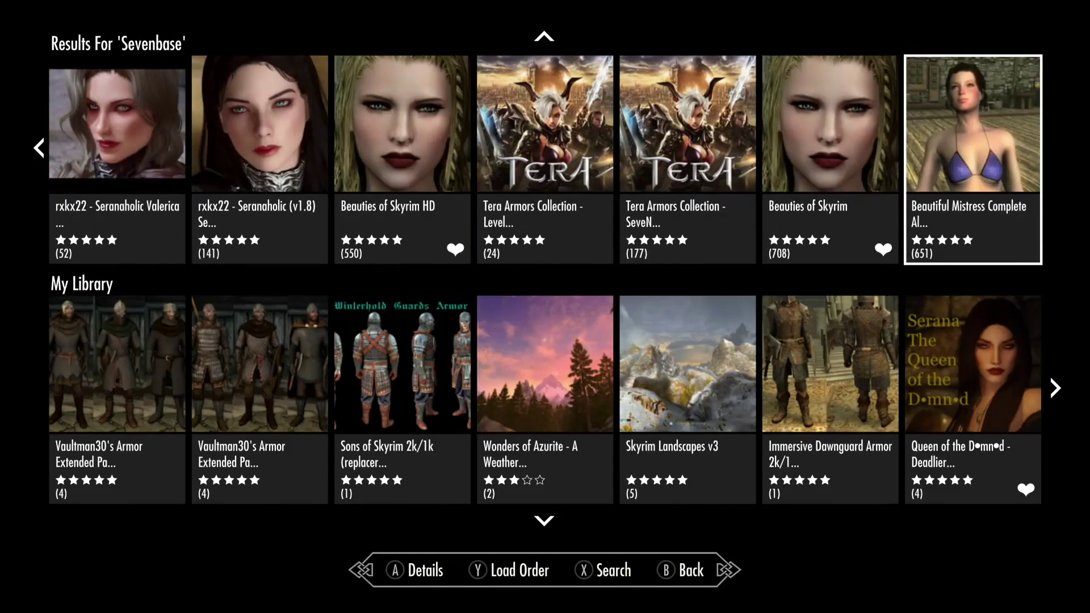
key(Return)
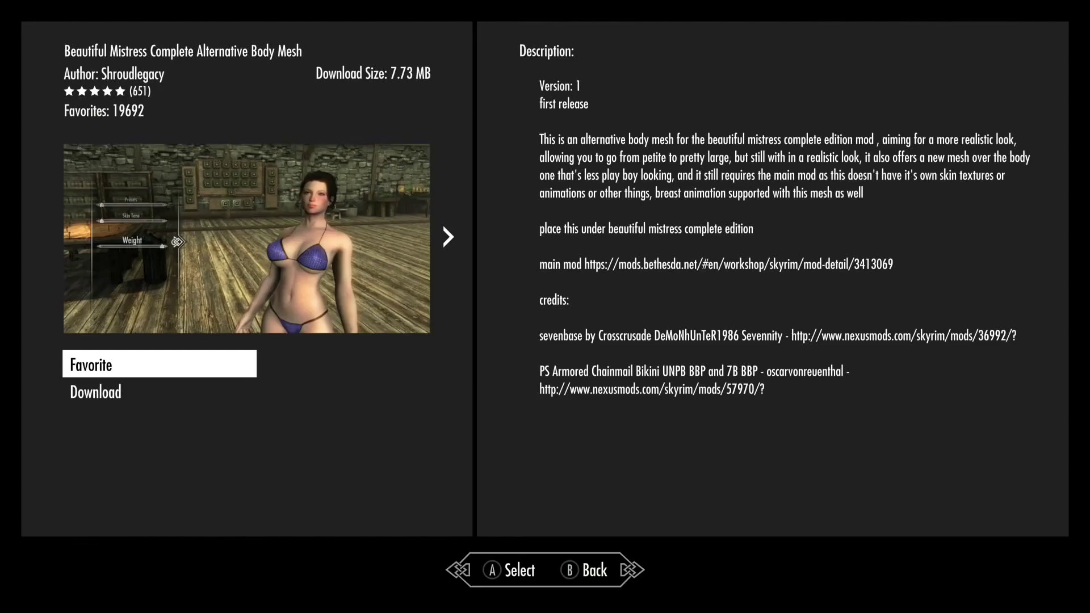
key(Right)
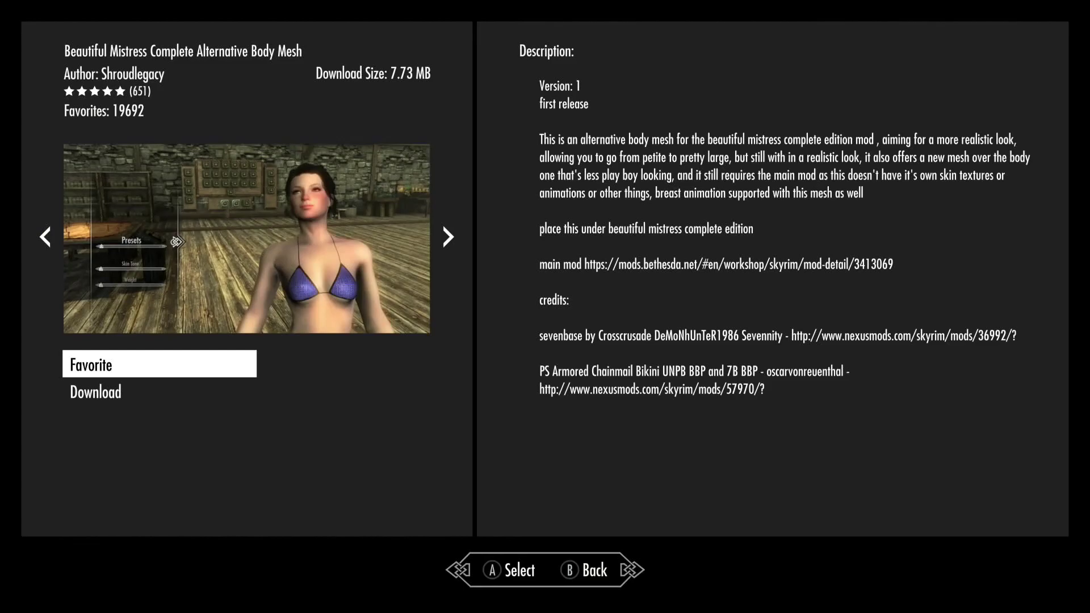
key(Right)
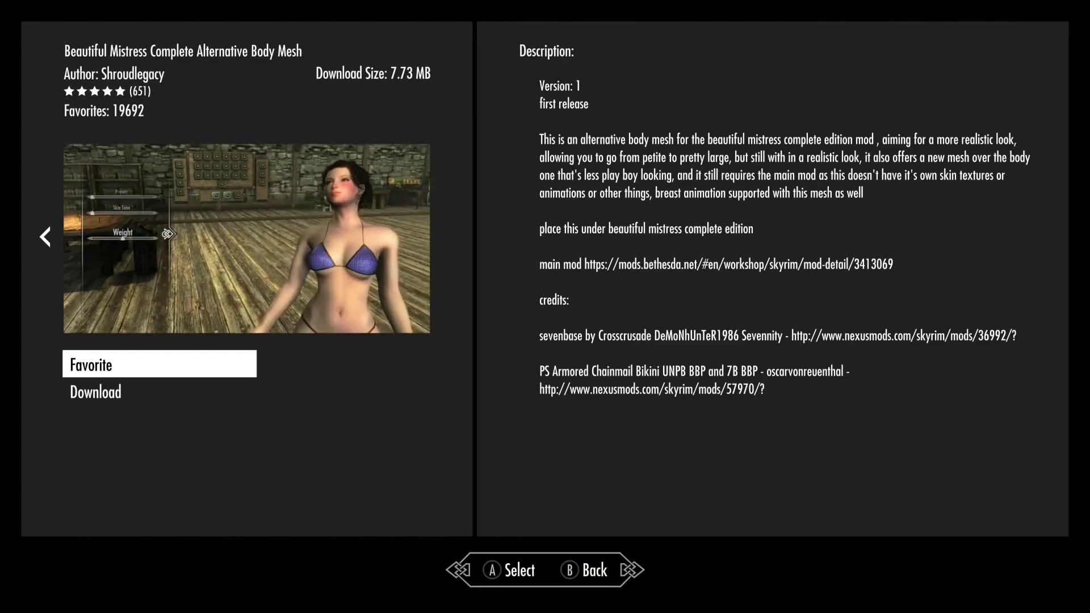
key(Left)
key(Left)
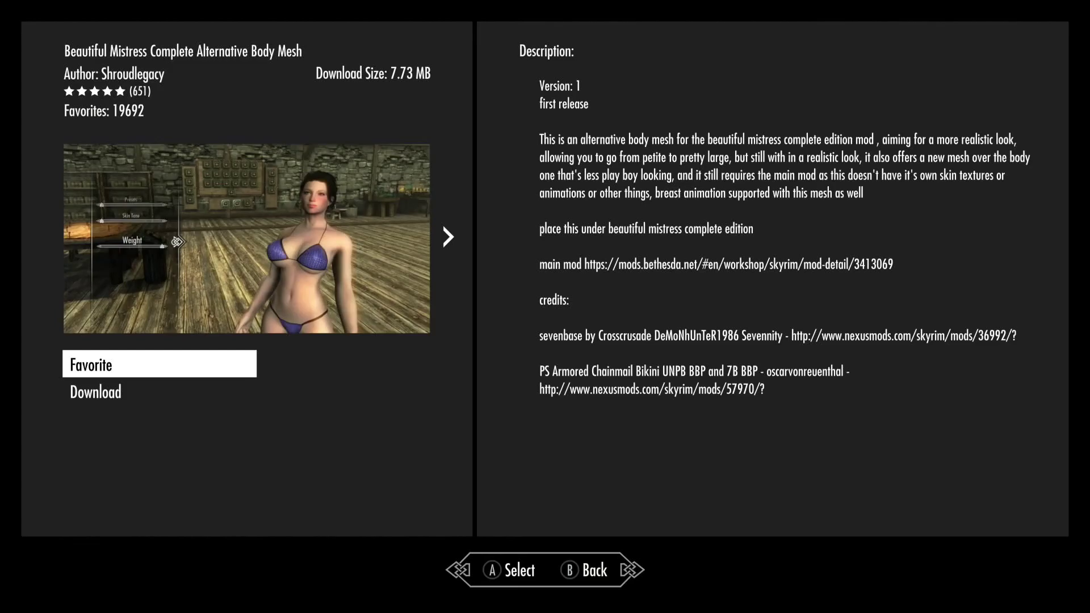
key(Escape)
Step: Revisit the SeveNBase - Female Body and Beautiful Mistress Body Mesh detail pages
key(Left)
key(Left)
key(Left)
key(Left)
key(Left)
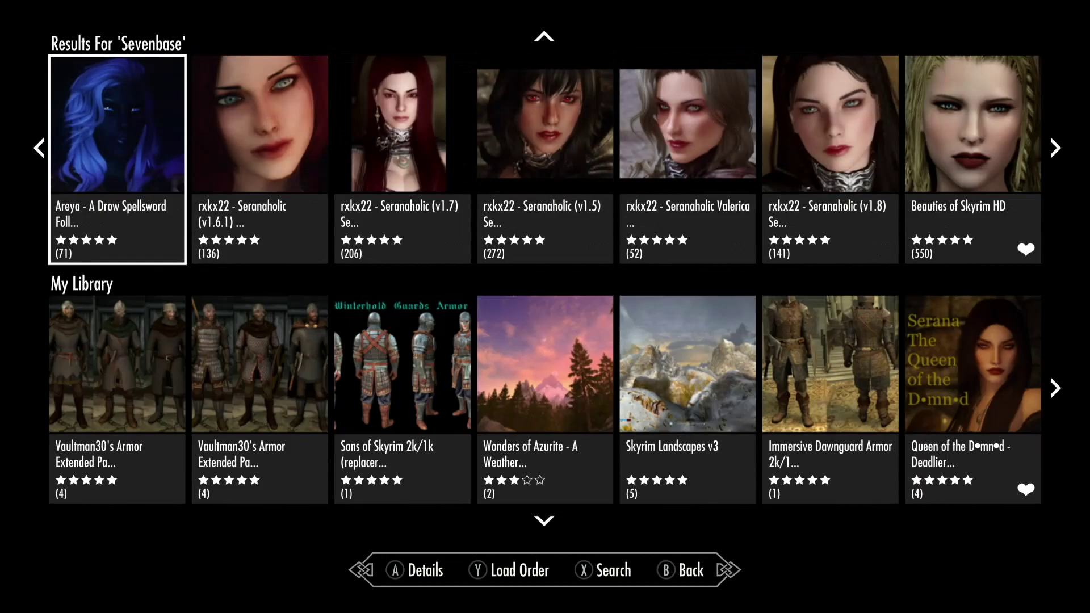
key(Left)
key(Left)
key(Right)
key(Return)
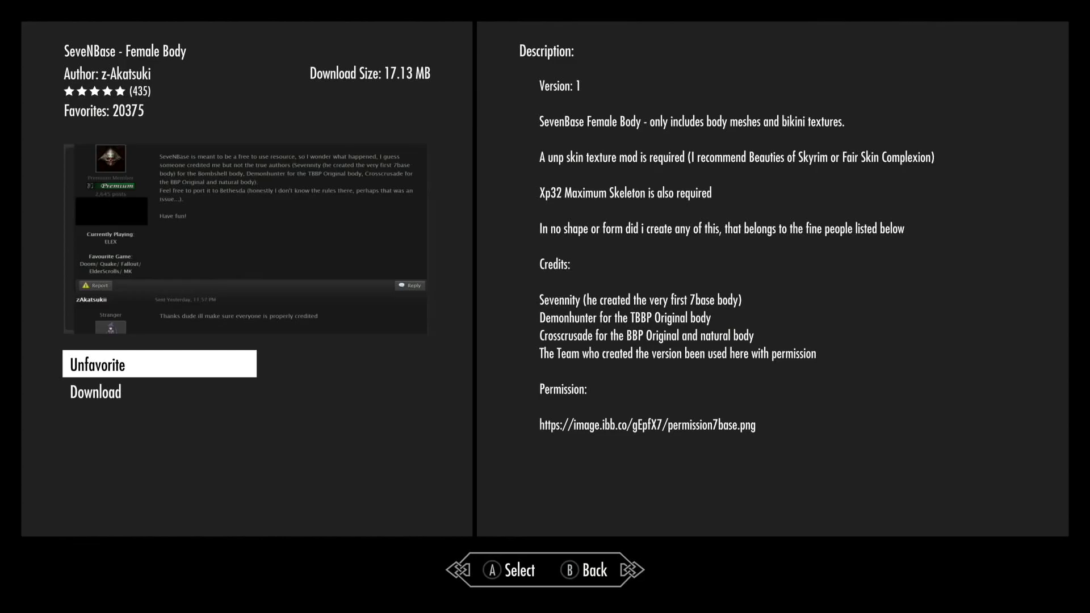
key(Escape)
key(Right)
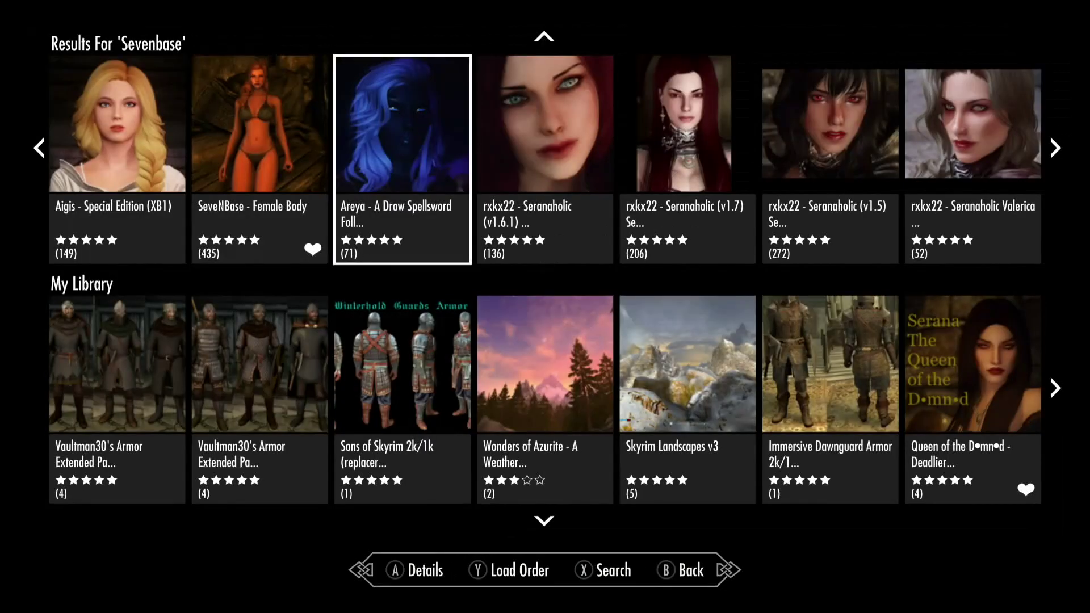
key(Right)
key(Right)
key(Right)
key(Right)
key(Right)
key(Right)
key(Right)
key(Right)
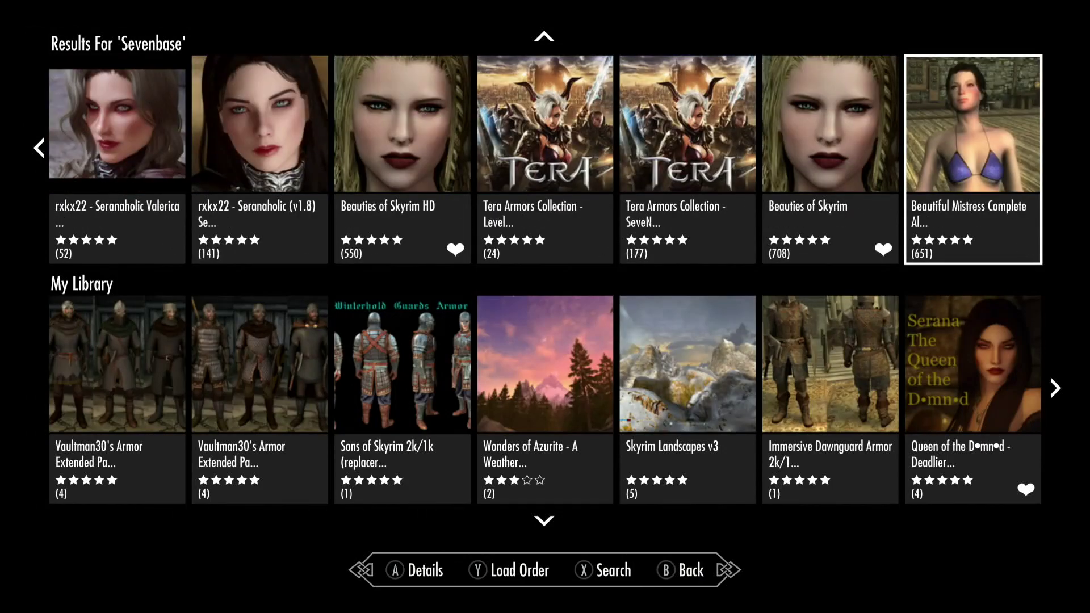
key(Return)
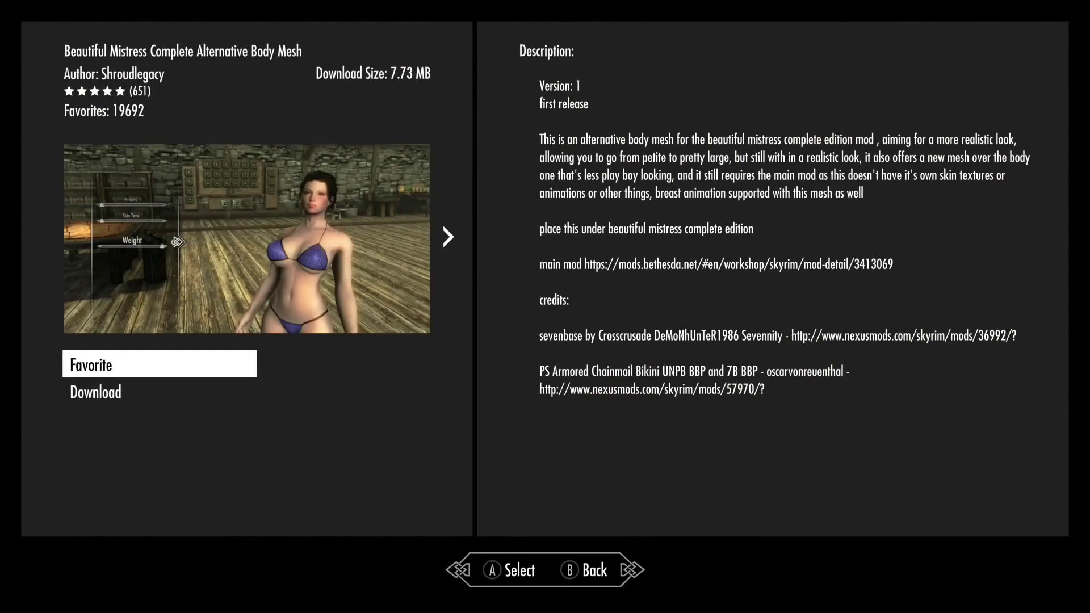
key(Escape)
Step: Reopen the SeveNBase - Female Body details once more
key(Left)
key(Left)
key(Left)
key(Left)
key(Left)
key(Left)
key(Left)
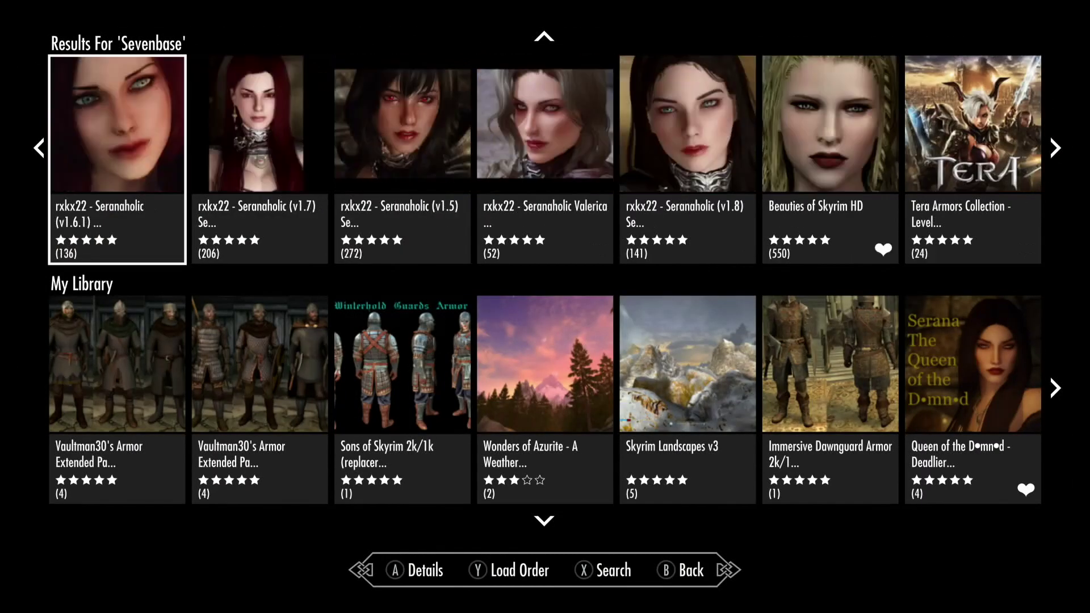
key(Left)
key(Left)
key(Left)
key(Right)
key(Return)
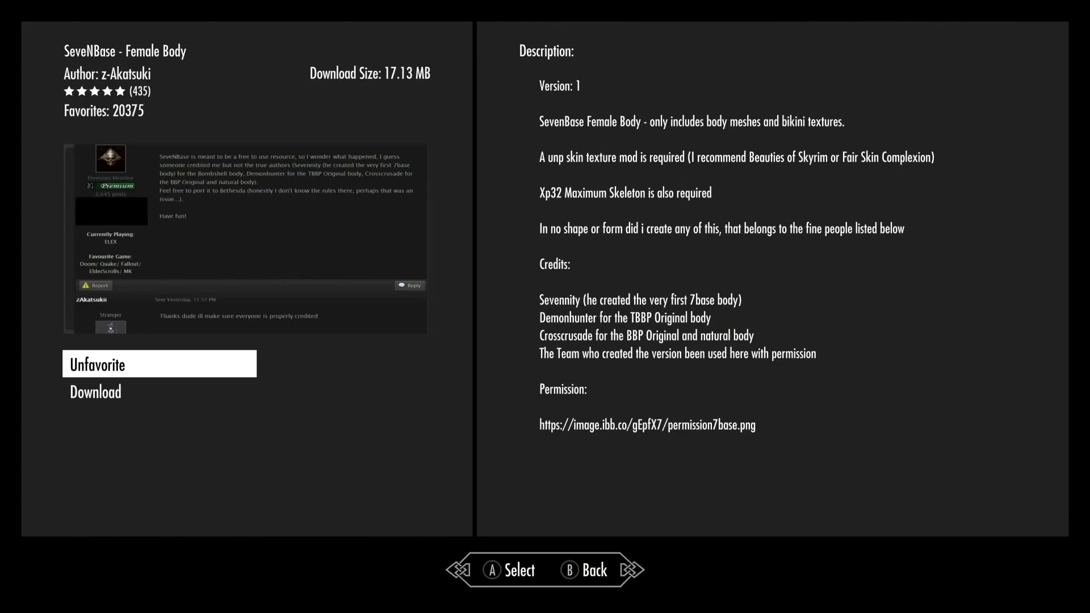
key(Escape)
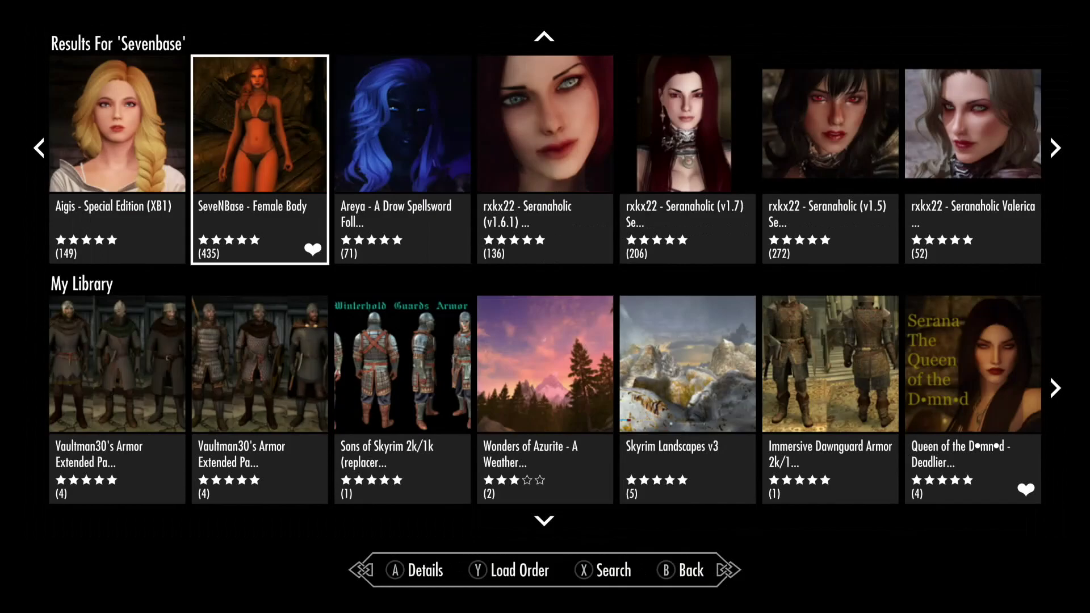
Step: Browse back and forth through the earlier search results
key(Left)
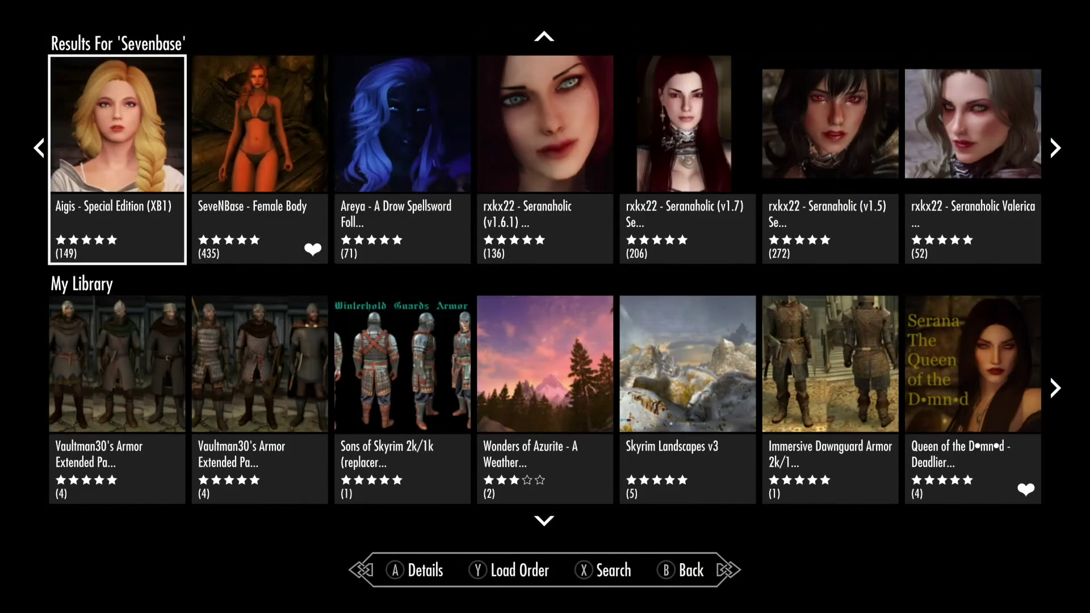
key(Left)
key(Left)
key(Left)
key(Left)
key(Left)
key(Left)
key(Left)
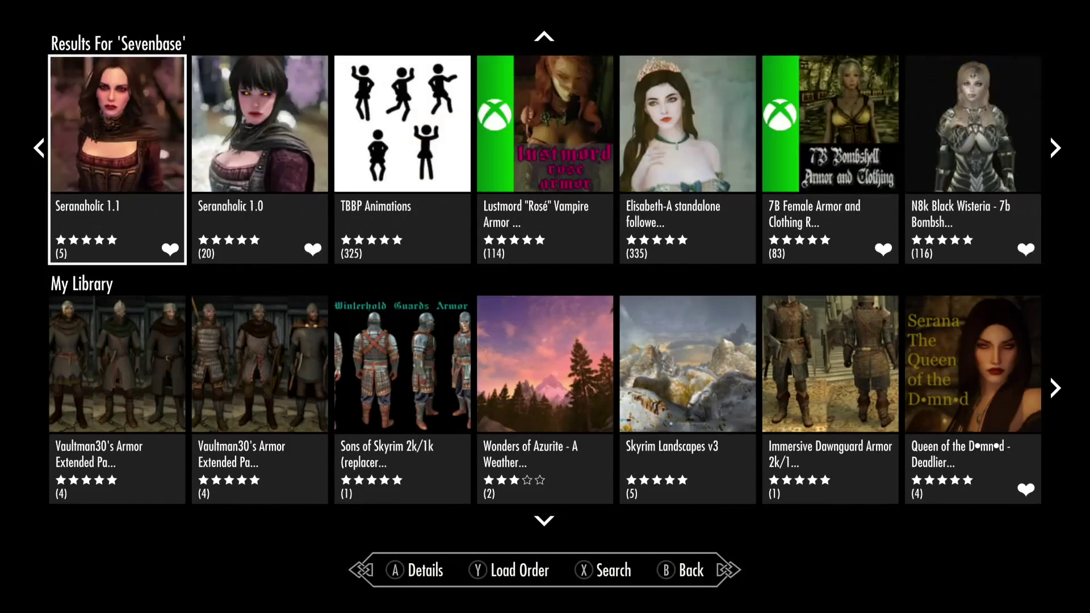
key(Left)
key(Left)
key(Left)
key(Left)
key(Left)
key(Left)
key(Left)
key(Left)
key(Left)
key(Left)
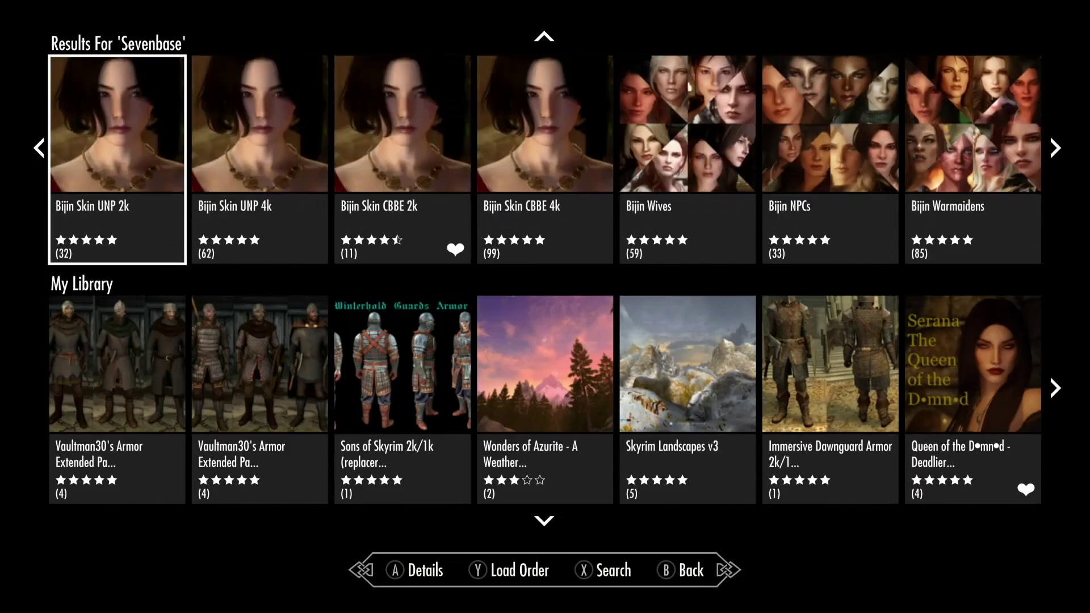
key(Left)
key(Left)
key(Left)
key(Right)
key(Right)
key(Right)
key(Right)
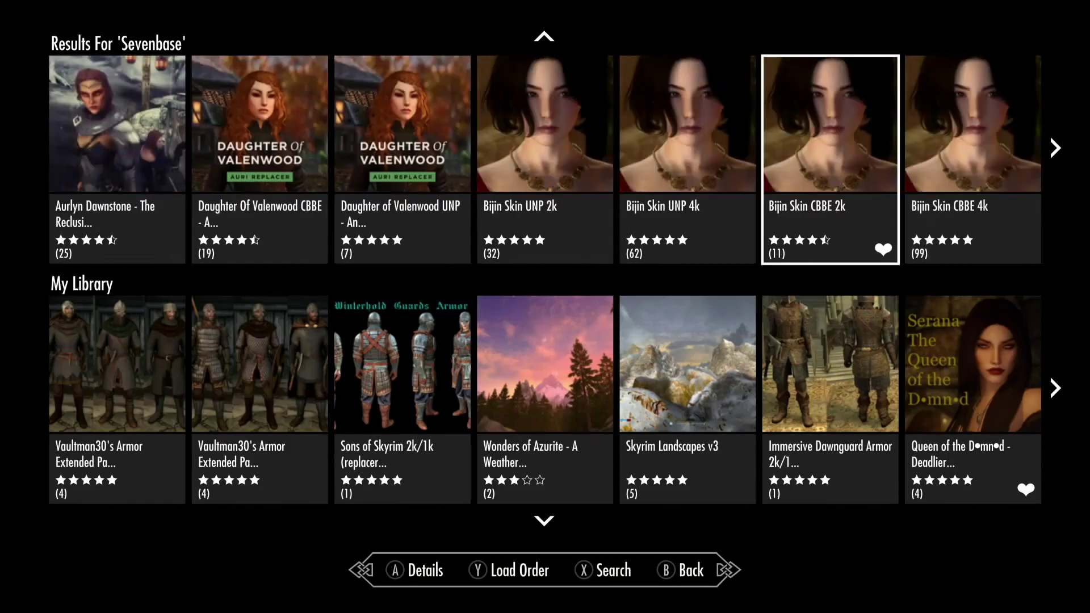
key(Right)
key(Right)
key(Right)
key(Right)
key(Right)
key(Right)
key(Right)
key(Right)
key(Right)
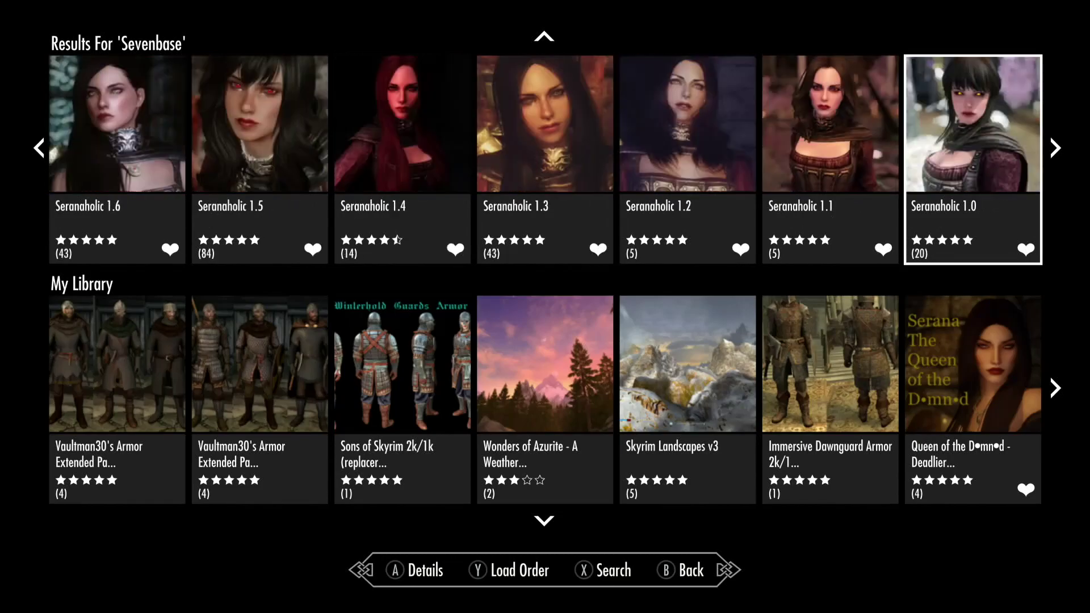
key(Right)
key(Right)
key(Right)
key(Right)
key(Right)
key(Right)
key(Right)
key(Right)
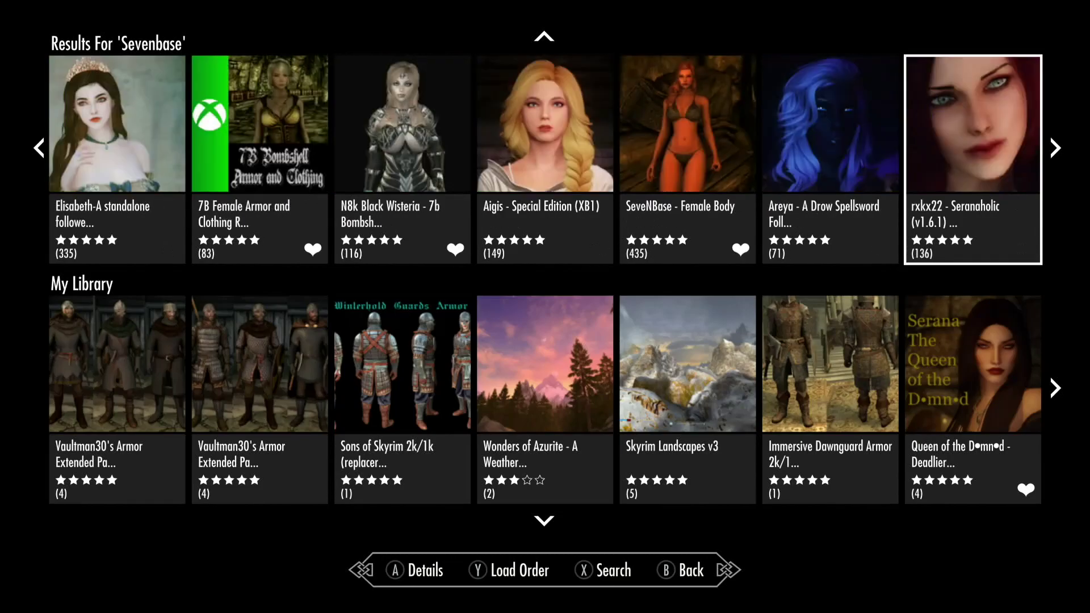
Step: View the 7B Female Armor and Clothing Refitted details and its preview screenshots
key(Left)
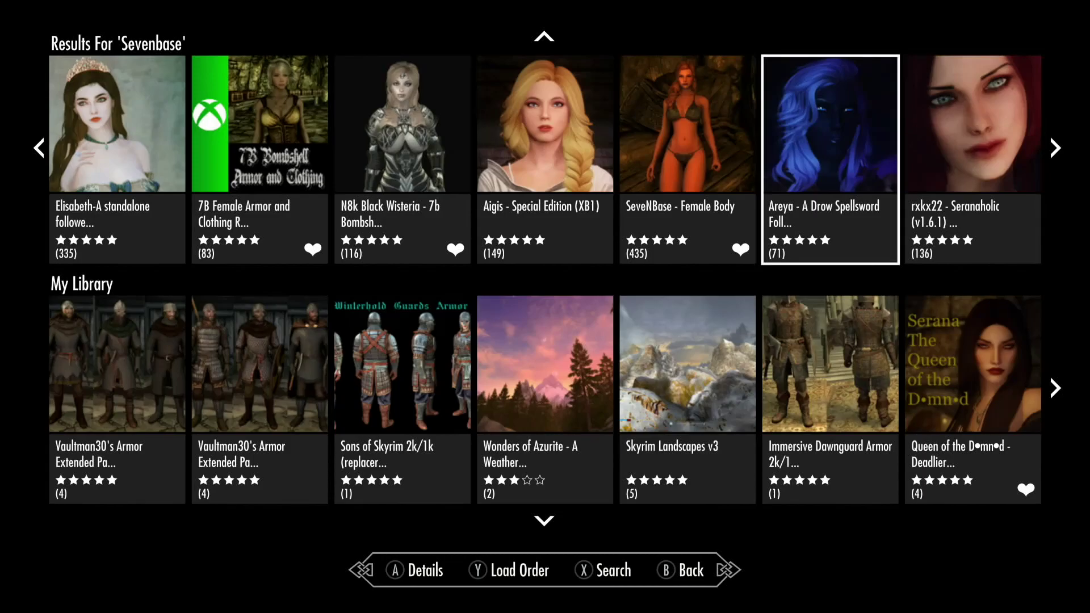
key(Left)
key(Left)
key(Left)
key(Left)
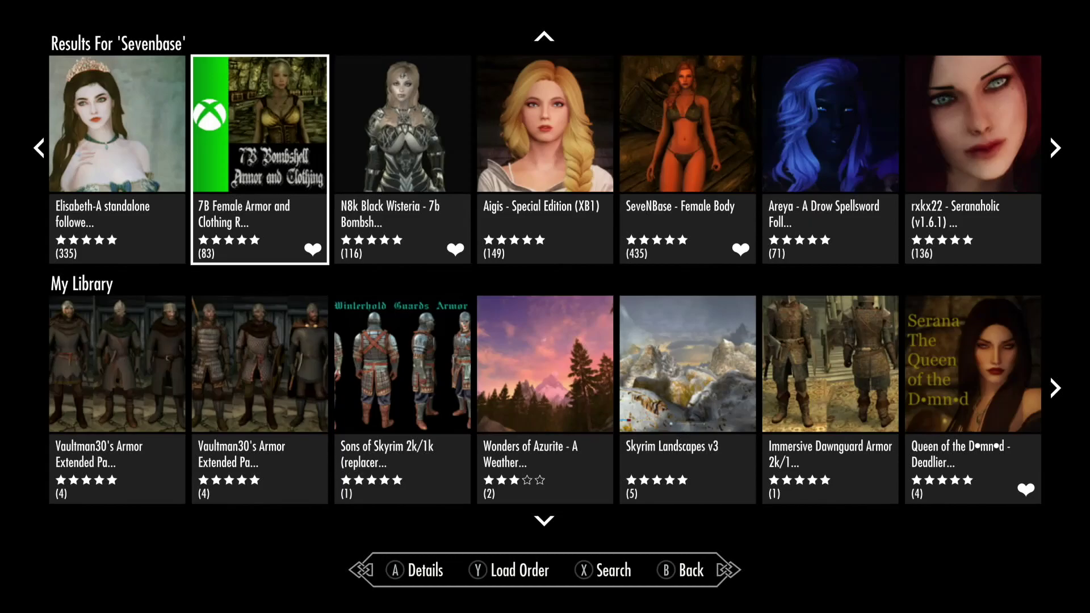
key(Return)
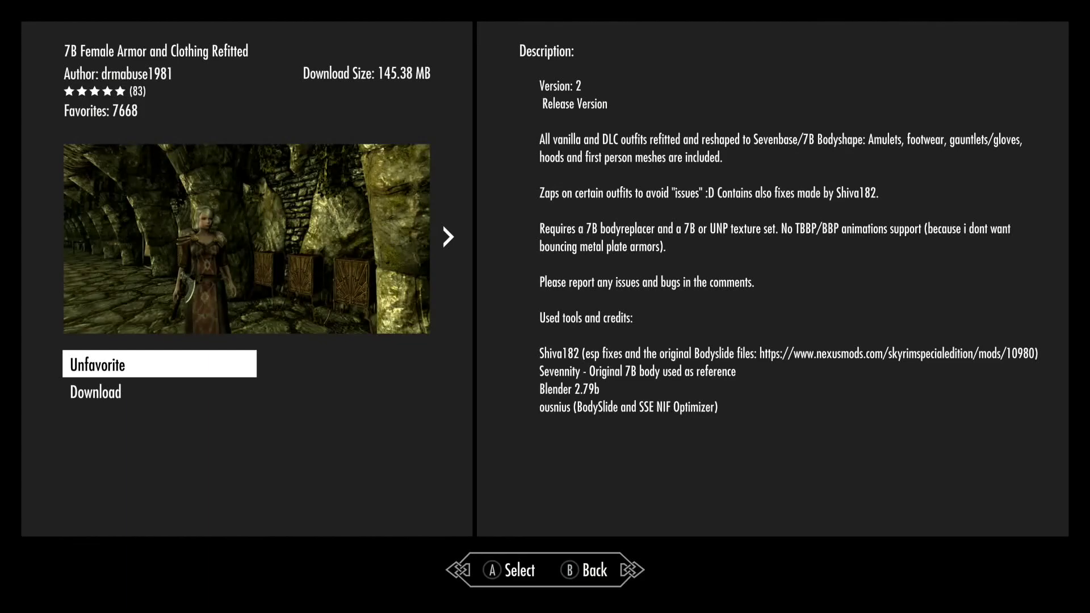
key(Right)
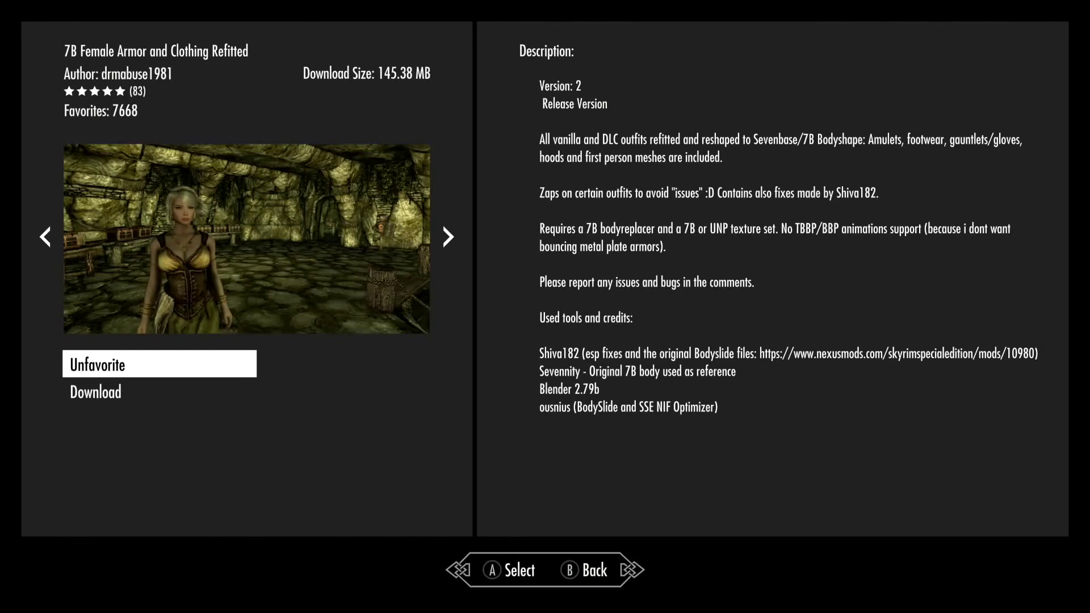
key(Right)
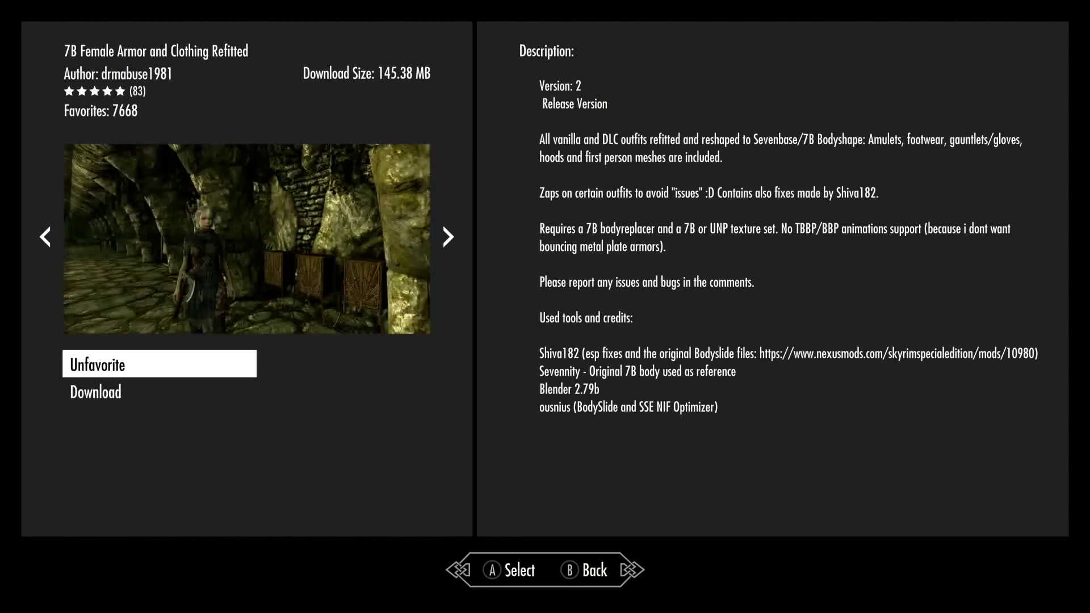
key(Right)
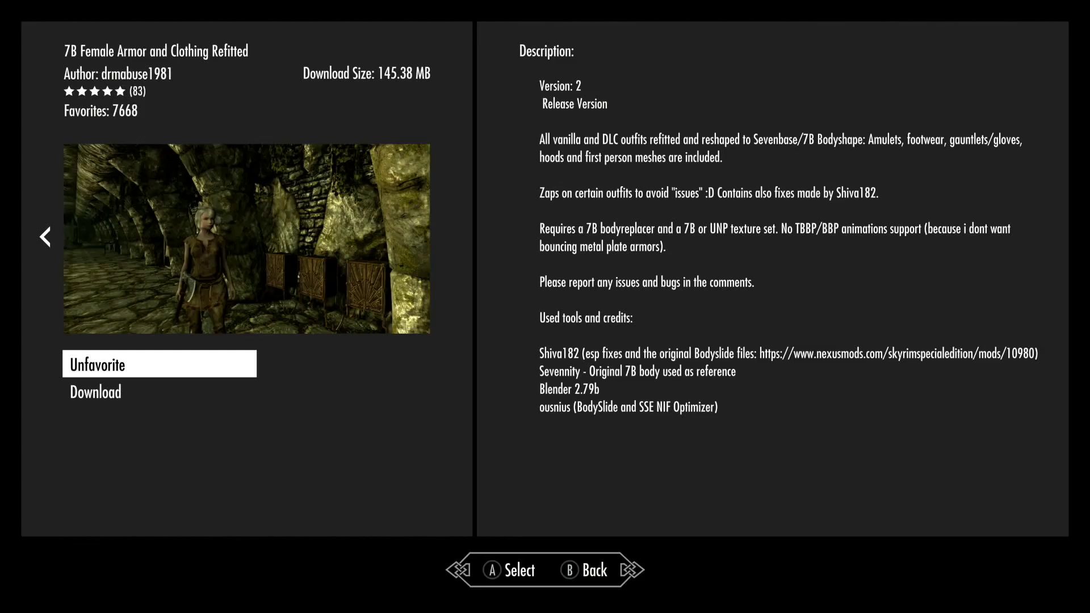
key(Left)
key(Left)
key(Left)
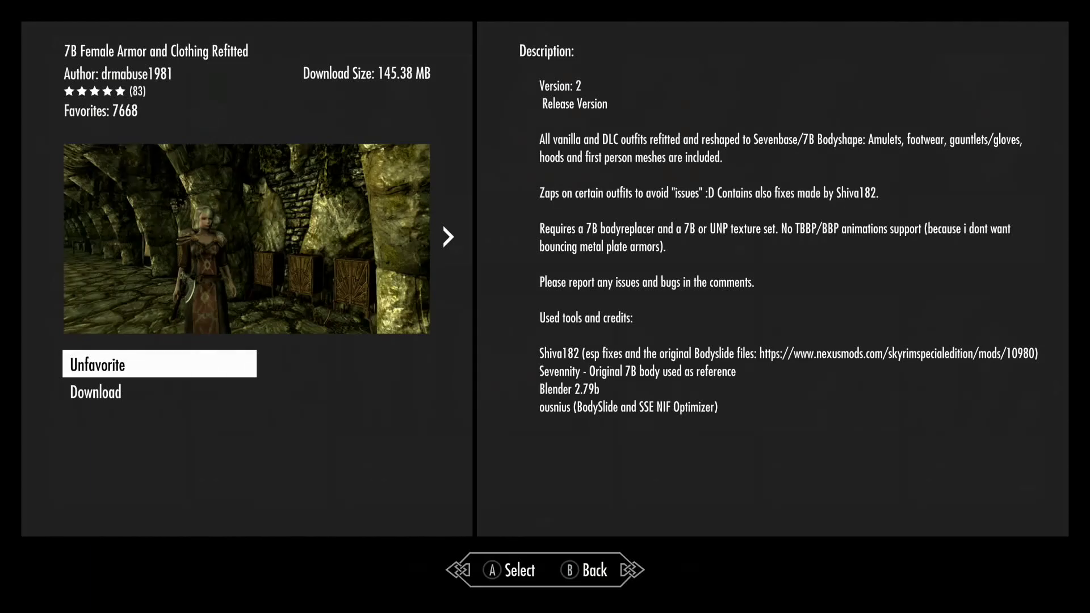
key(Escape)
Step: Check the Tera Armors Collection SeveNBase and Tera Armors Level List details
key(Right)
key(Right)
key(Right)
key(Right)
key(Right)
key(Right)
key(Right)
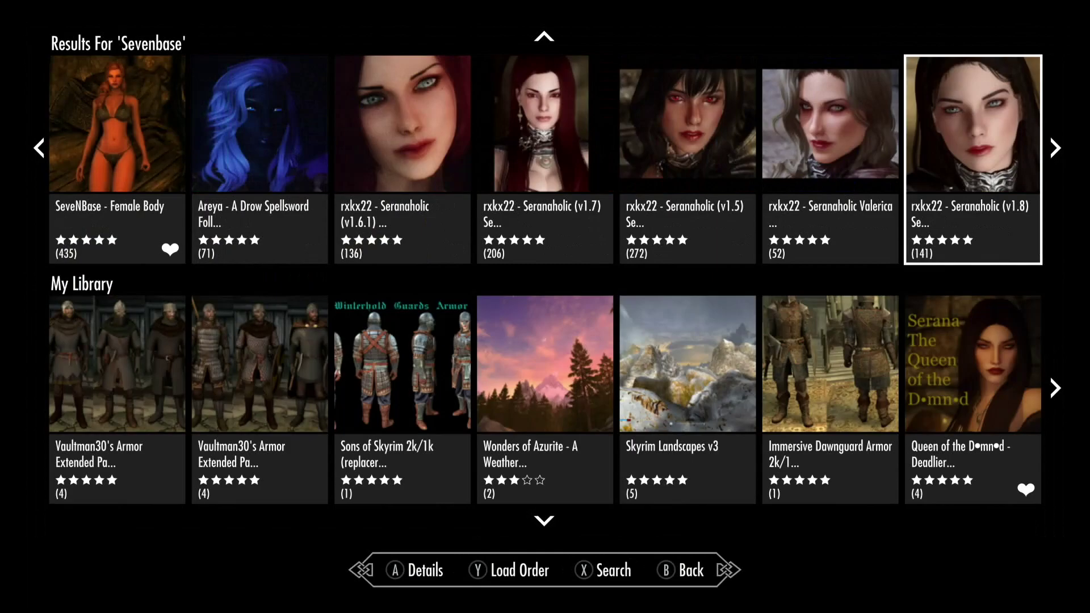
key(Right)
key(Right)
key(Right)
key(Right)
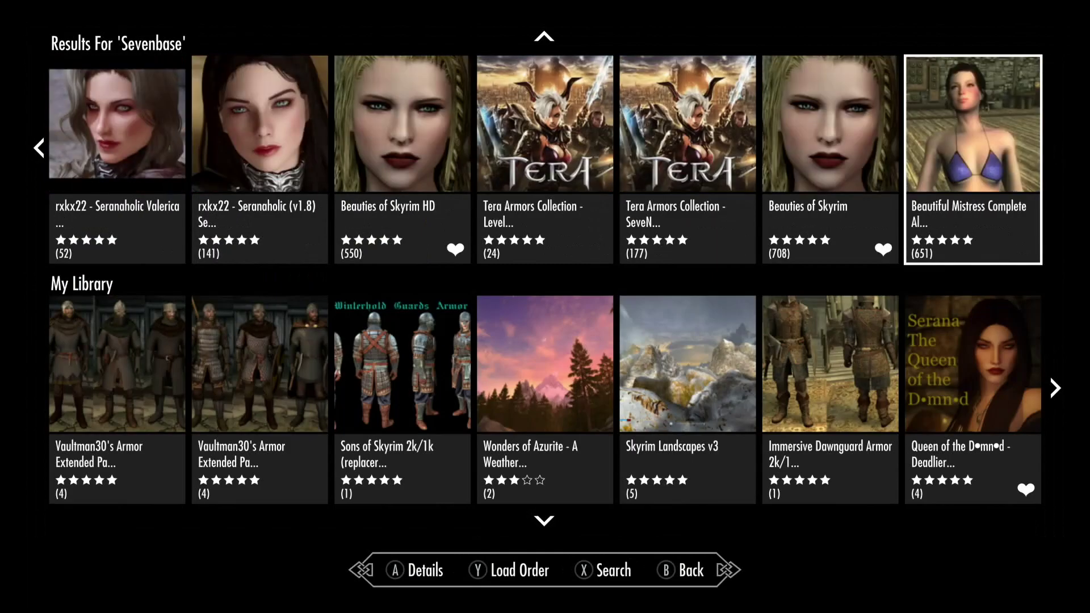
key(Left)
key(Left)
key(Return)
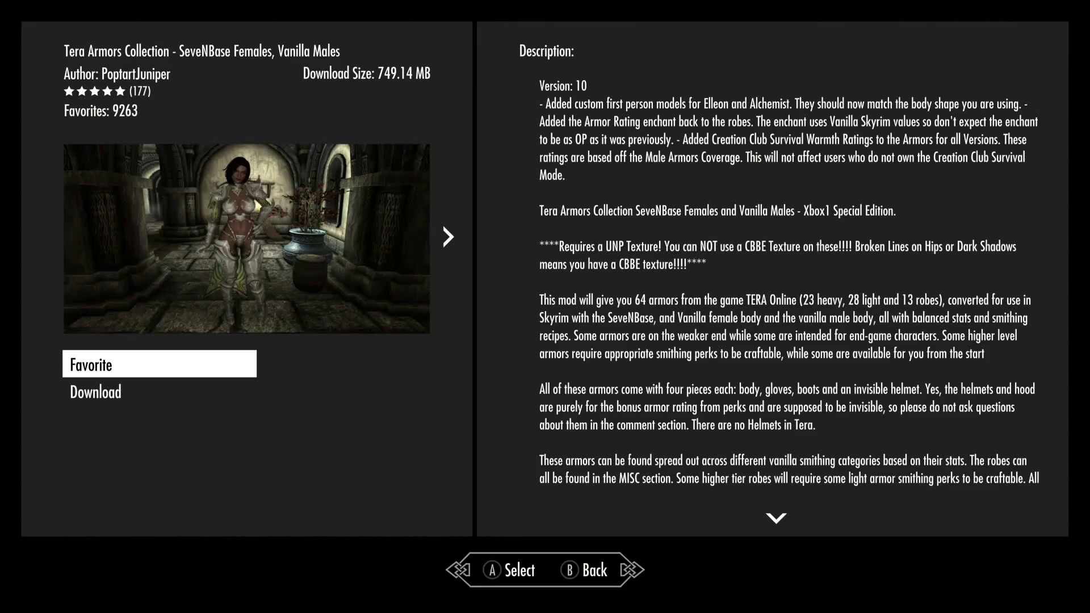
key(Escape)
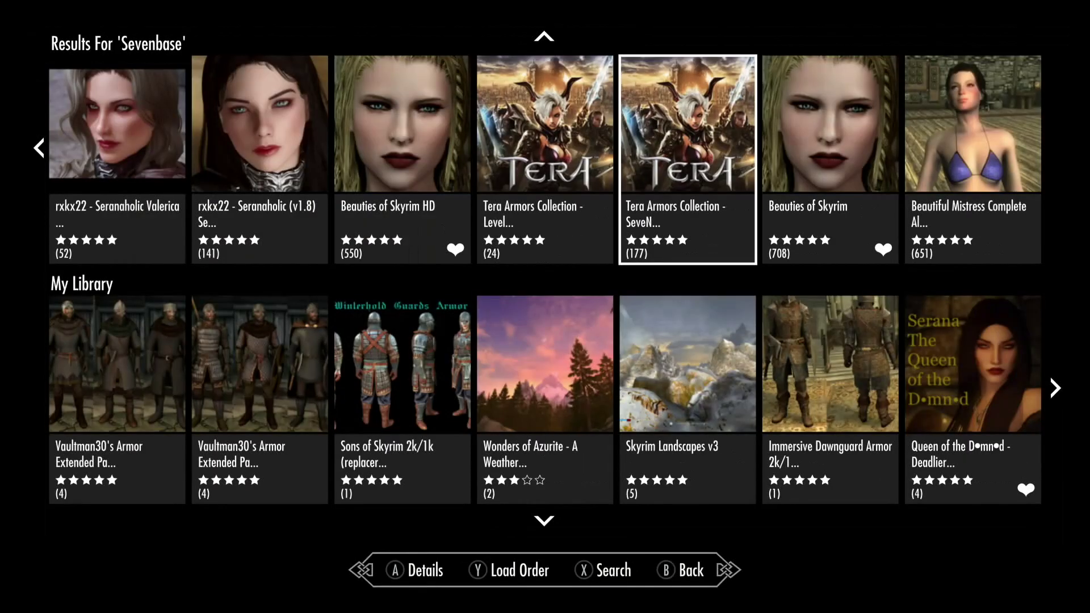
key(Left)
key(Return)
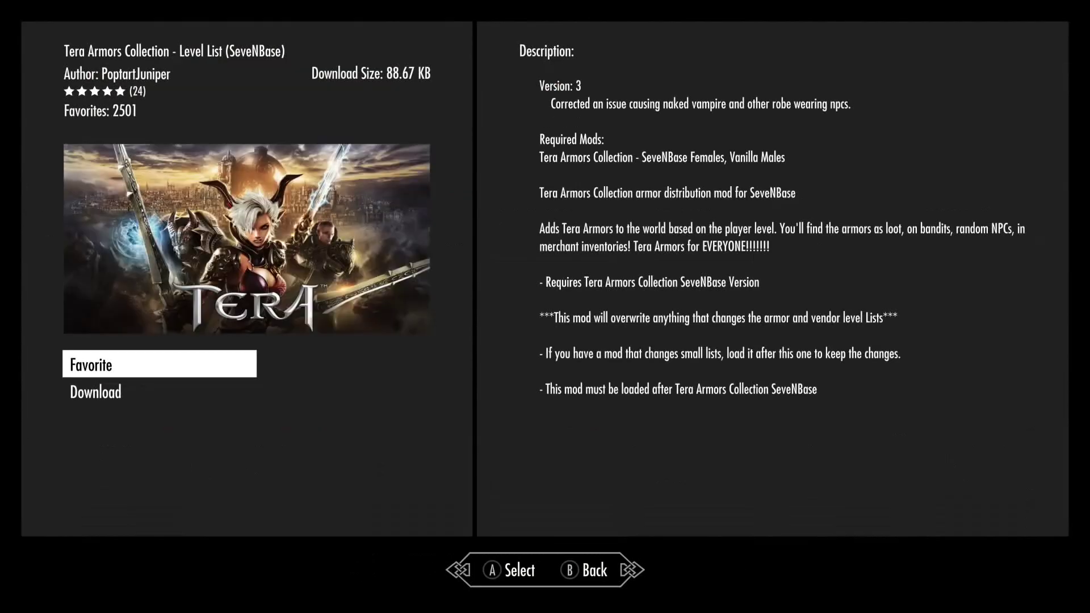
key(Escape)
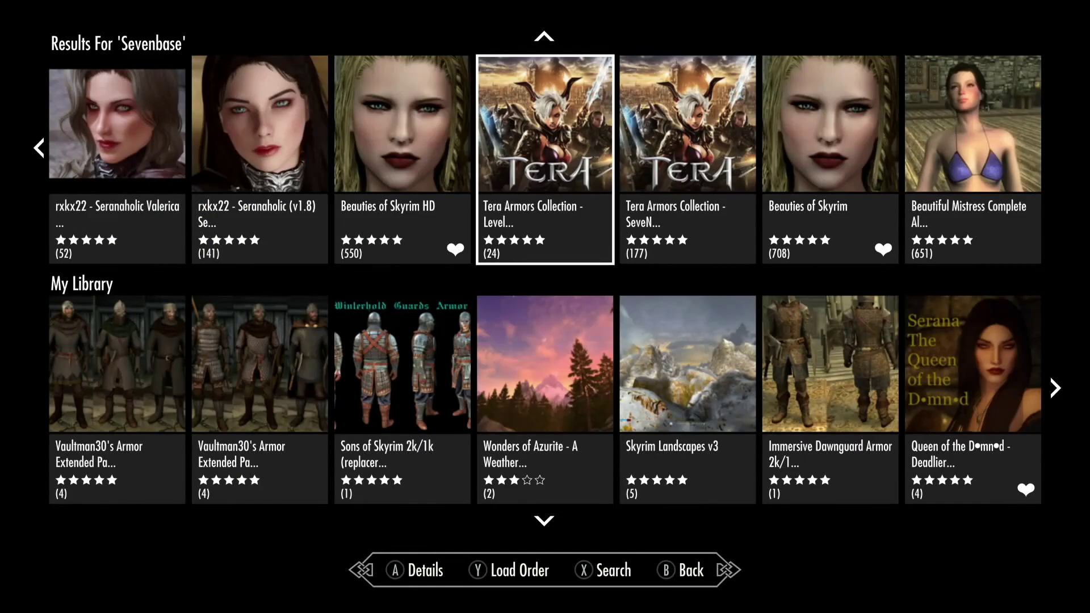
Step: Browse back through the Sevenbase results and view the N8k Black Wisteria details
key(Left)
key(Left)
key(Left)
key(Left)
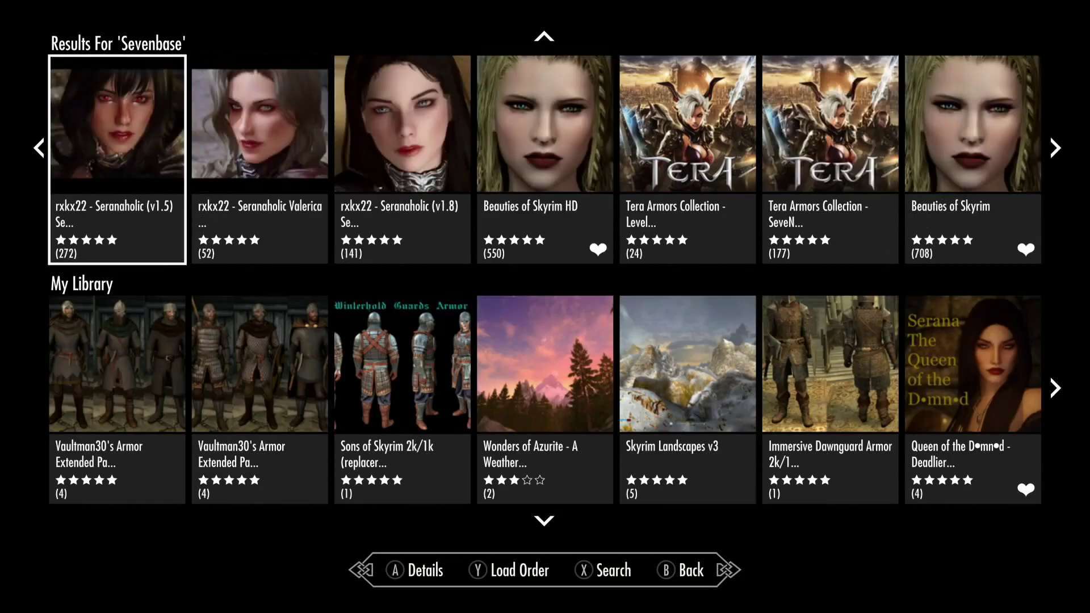
key(Left)
key(Left)
key(Left)
key(Left)
key(Left)
key(Left)
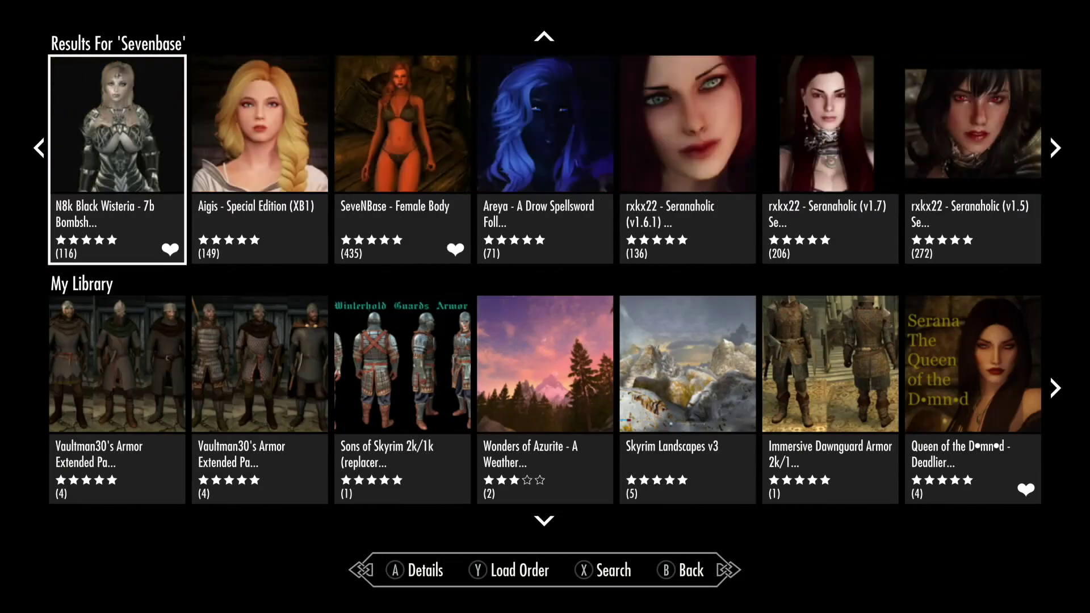
key(Left)
key(Left)
key(Right)
key(Right)
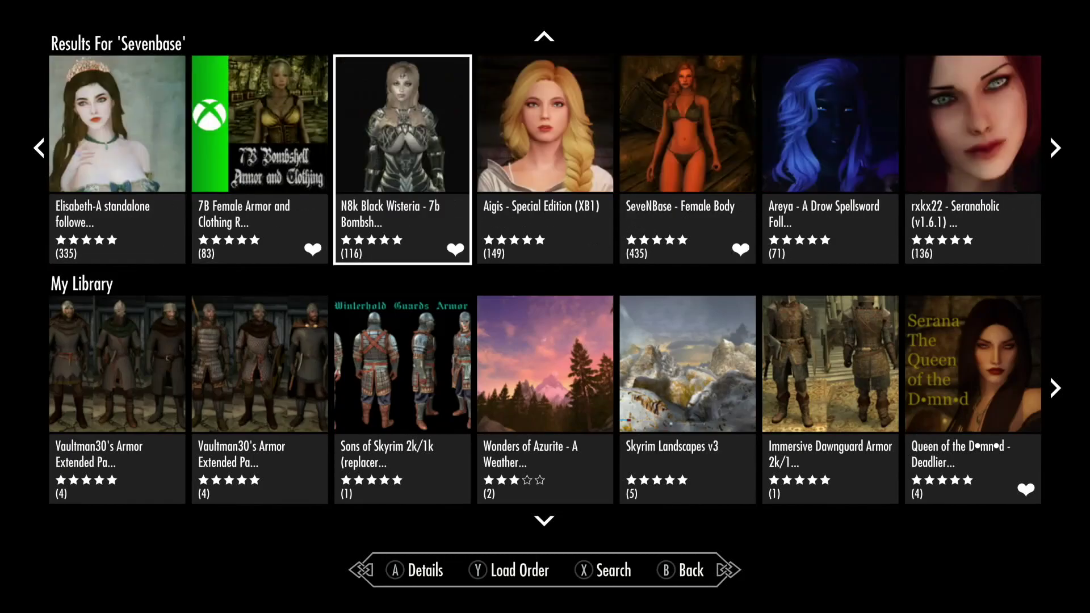
key(Return)
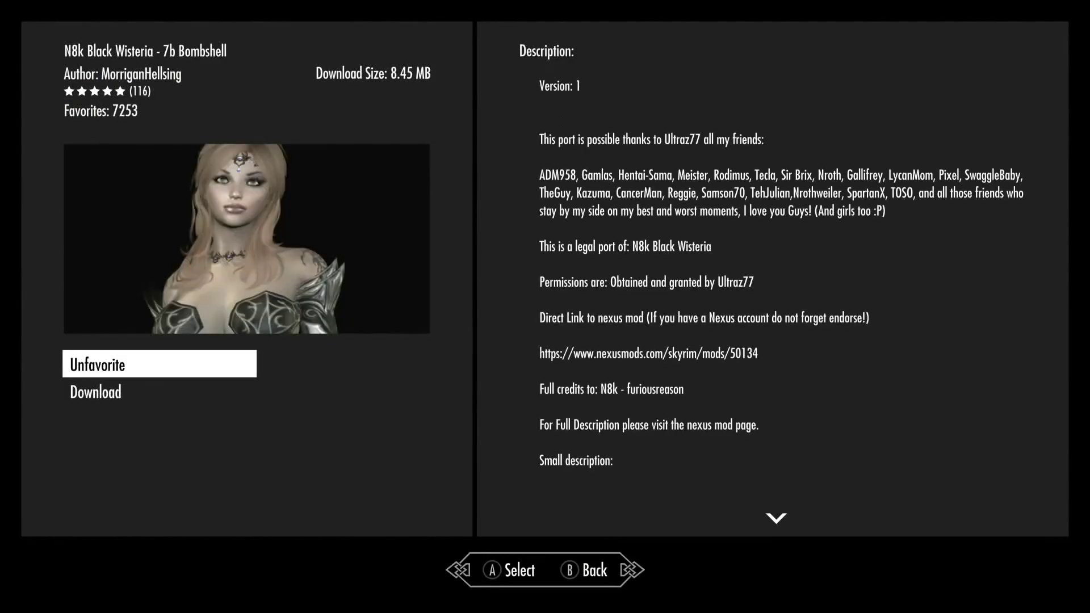
key(Escape)
Step: View the Lustmord "Rosé" Vampire Armor details
key(Left)
key(Left)
key(Left)
key(Left)
key(Left)
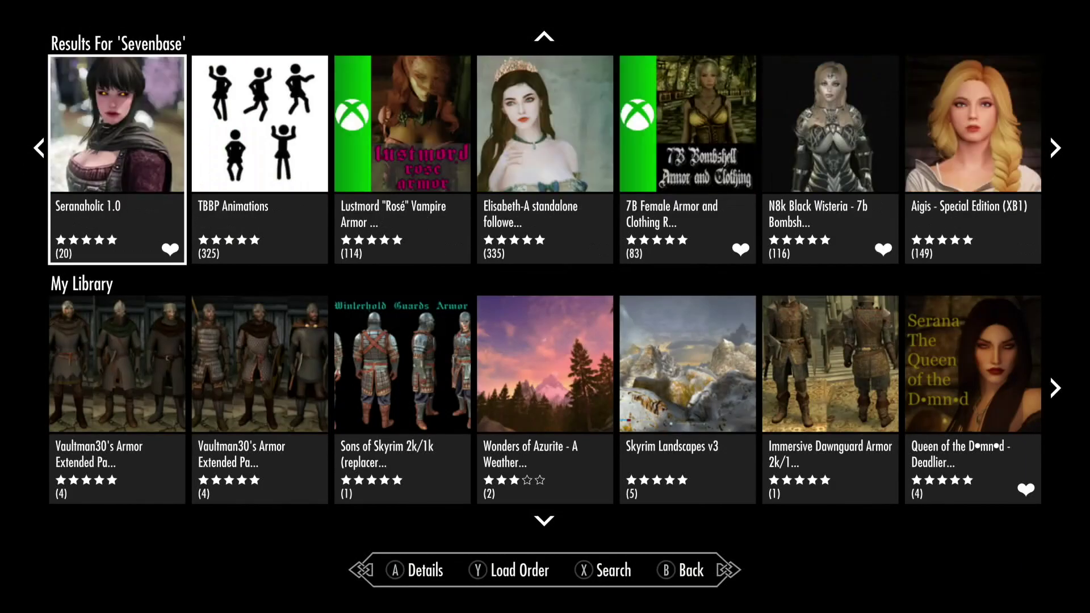
key(Right)
key(Right)
key(Return)
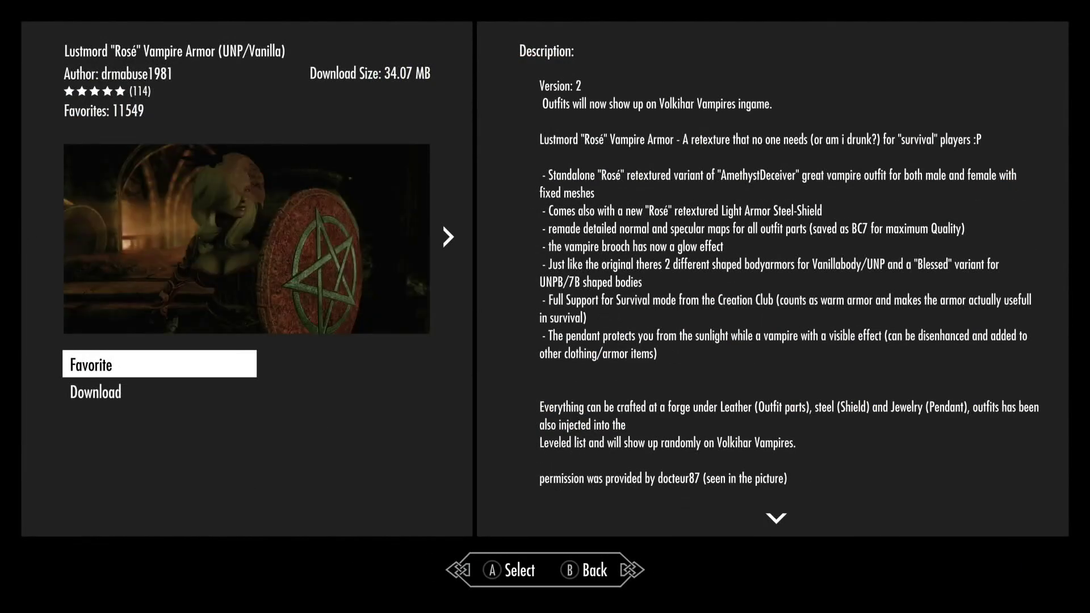
scroll(775, 281, down, 3)
scroll(775, 281, down, 3)
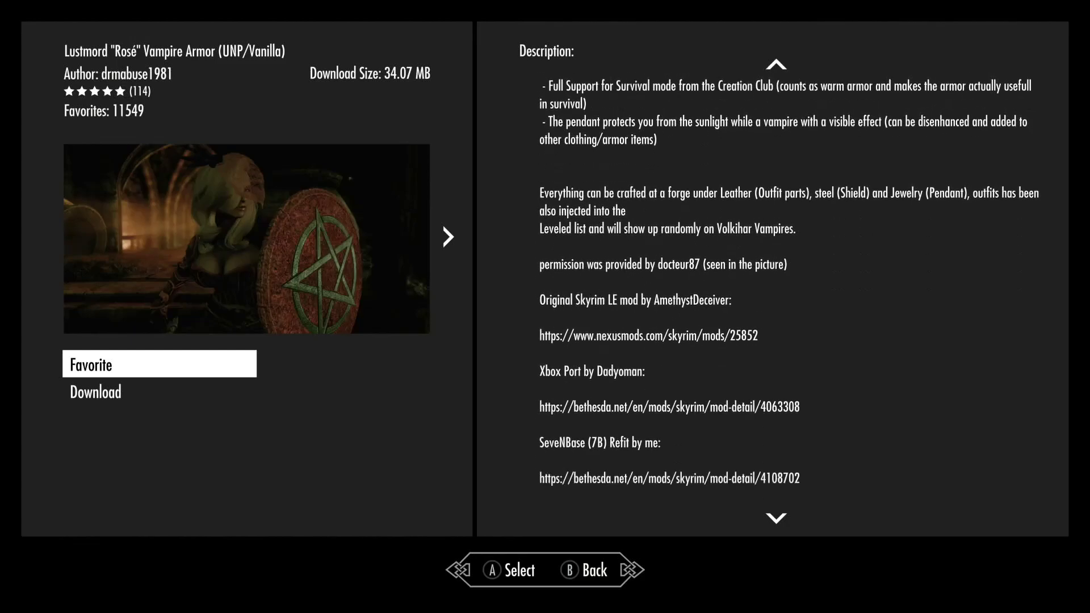
scroll(775, 281, down, 3)
scroll(775, 281, down, 1)
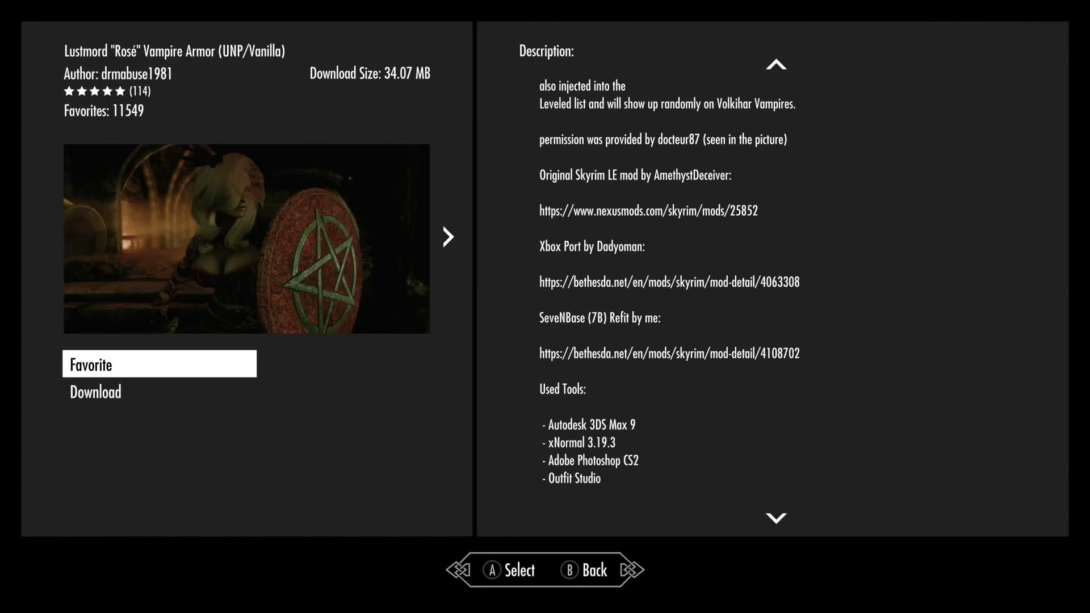
key(Escape)
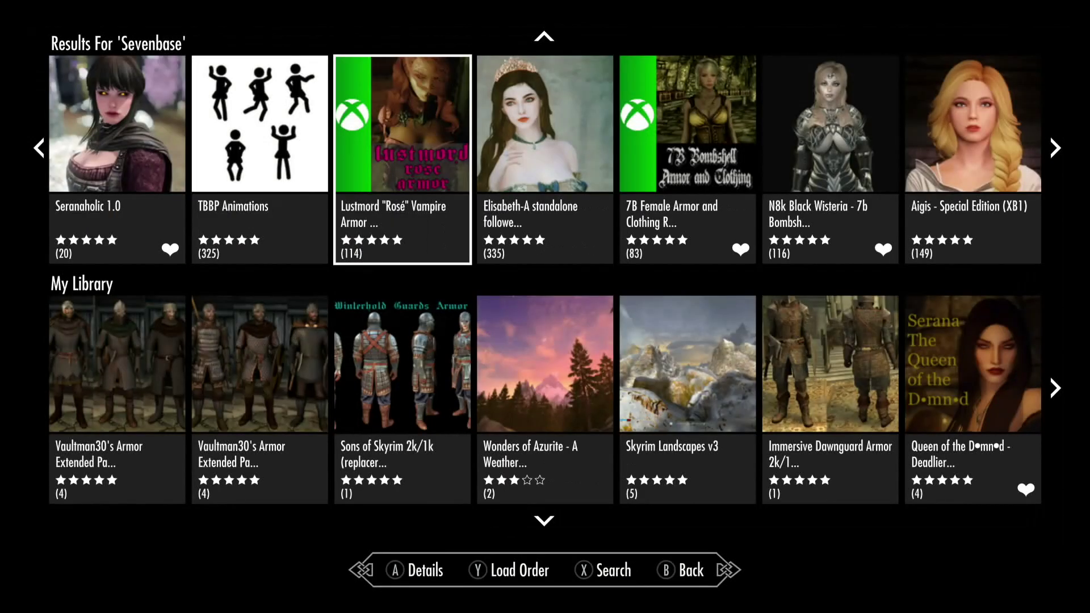
Step: Browse back to the Bijin mods, then forward toward TBBP Animations
key(Left)
key(Left)
key(Left)
key(Left)
key(Left)
key(Left)
key(Left)
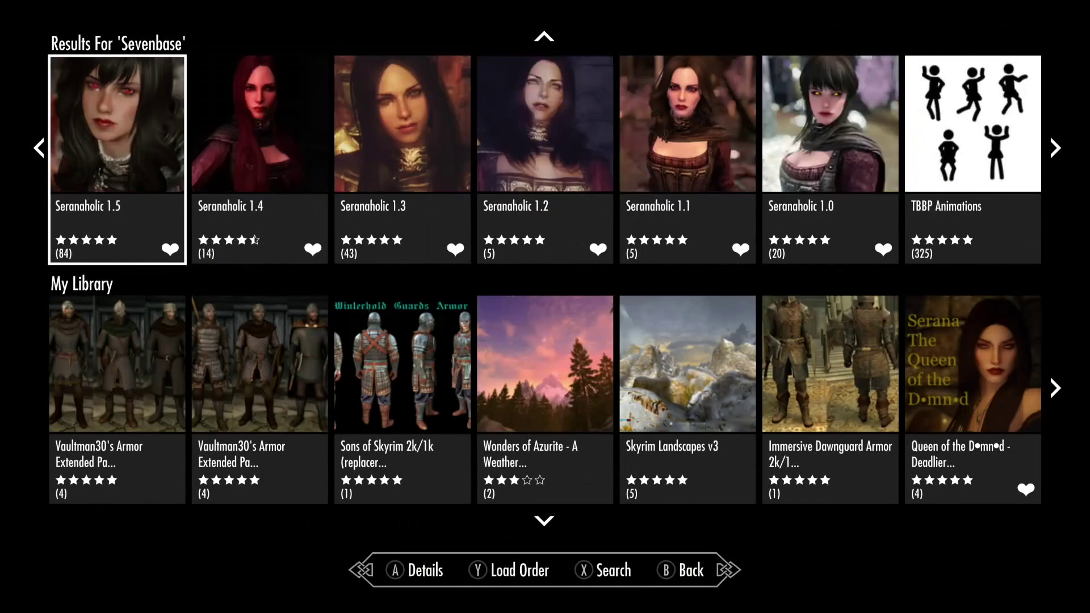
key(Left)
key(Left)
key(Left)
key(Left)
key(Left)
key(Left)
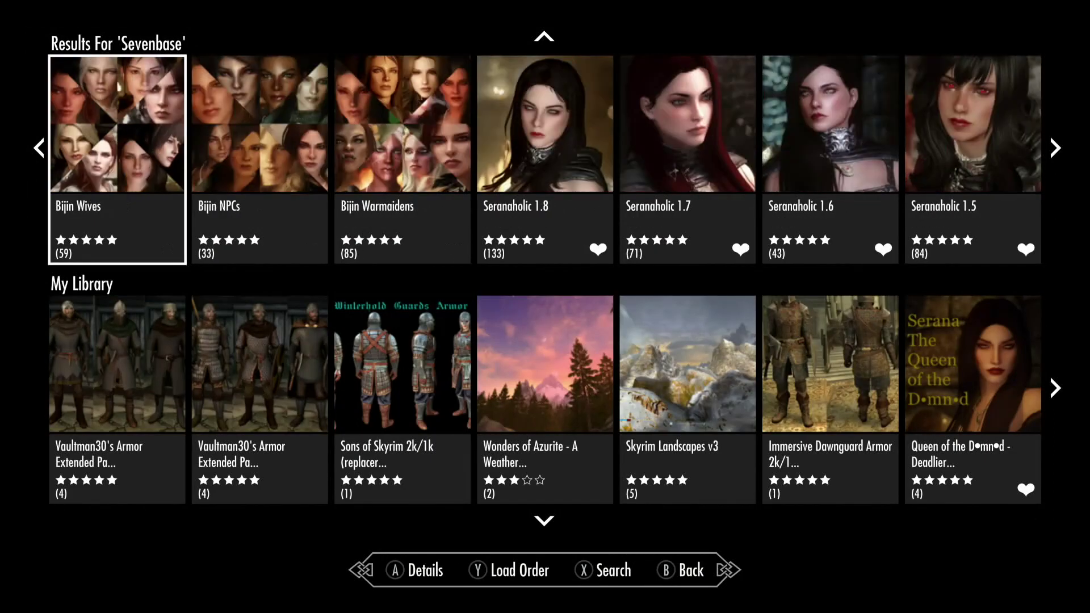
key(Left)
key(Left)
key(Left)
key(Left)
key(Left)
key(Left)
key(Left)
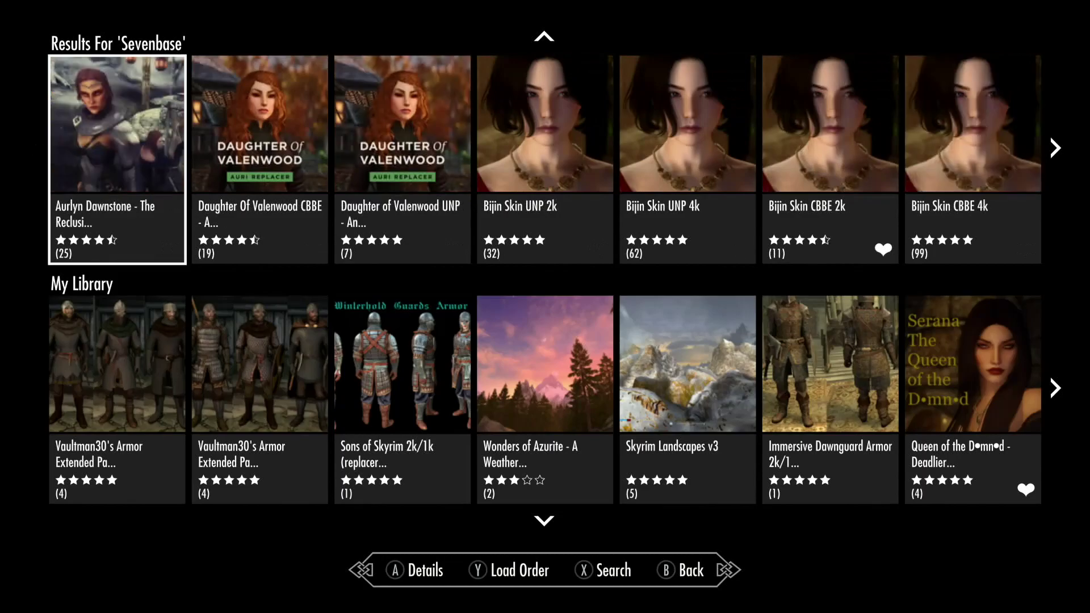
key(Right)
key(Right)
key(Right)
key(Right)
key(Right)
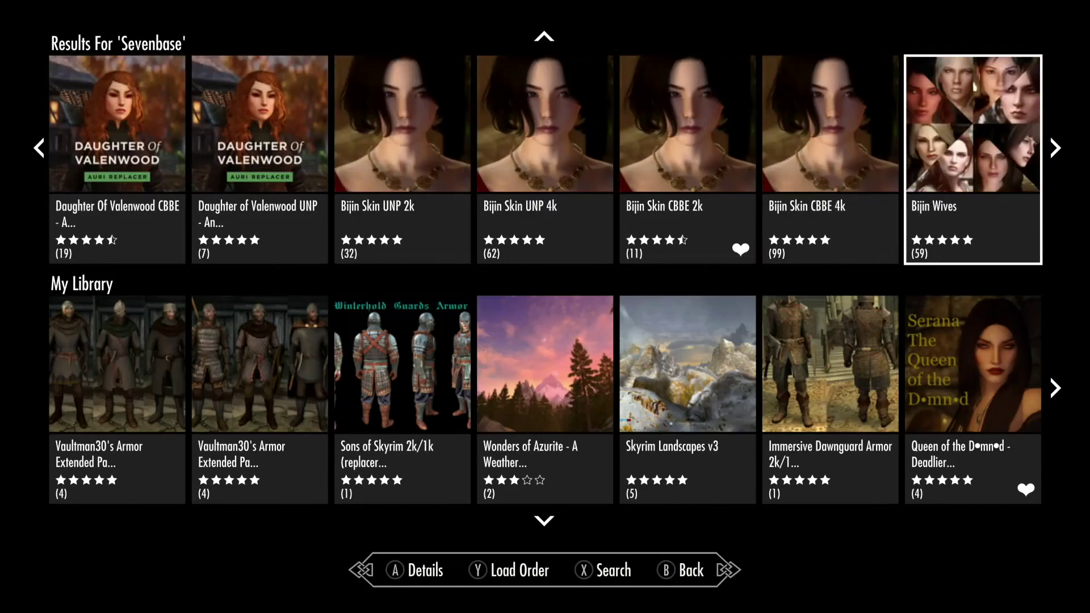
key(Right)
key(Right)
key(Right)
key(Right)
key(Right)
key(Right)
key(Right)
key(Right)
key(Right)
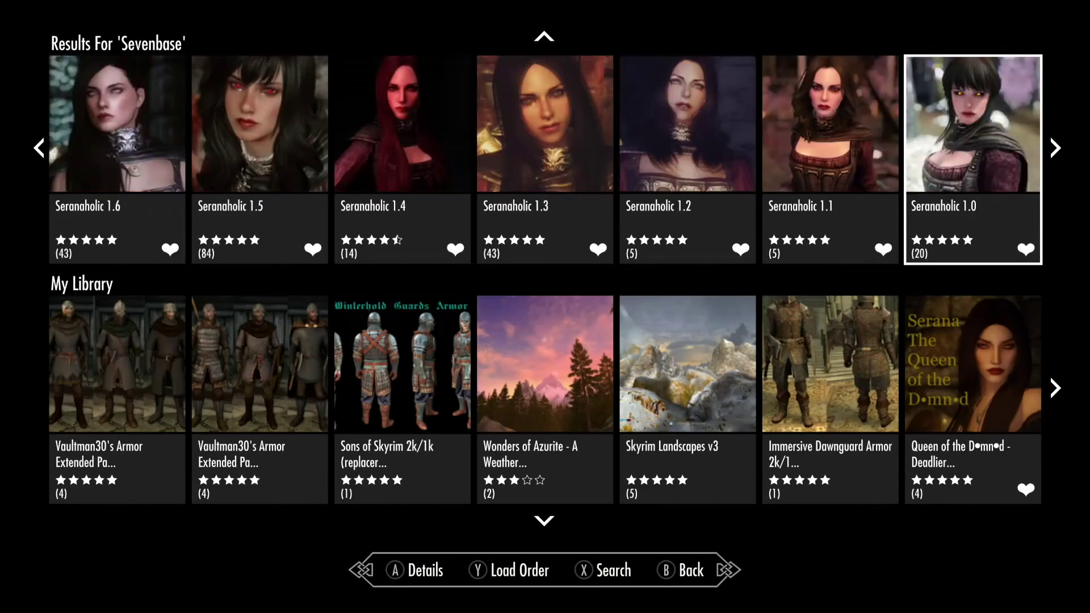
key(Right)
key(Right)
key(Right)
key(Right)
key(Right)
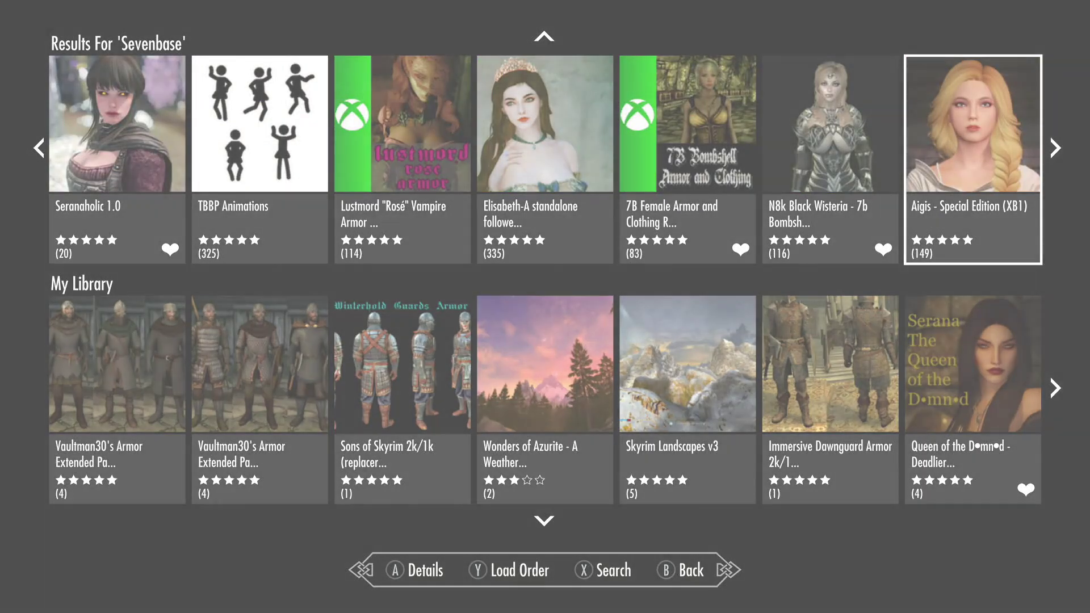
Step: Read The Book of UUNP-Sevenbase details and return to the Uunp results
key(Left)
key(Left)
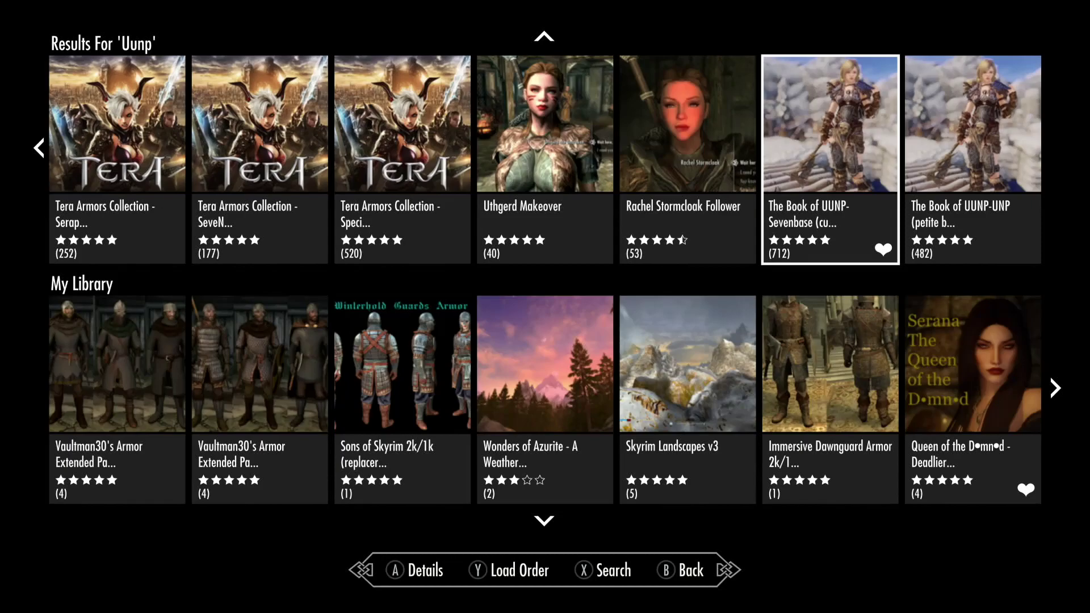
key(Return)
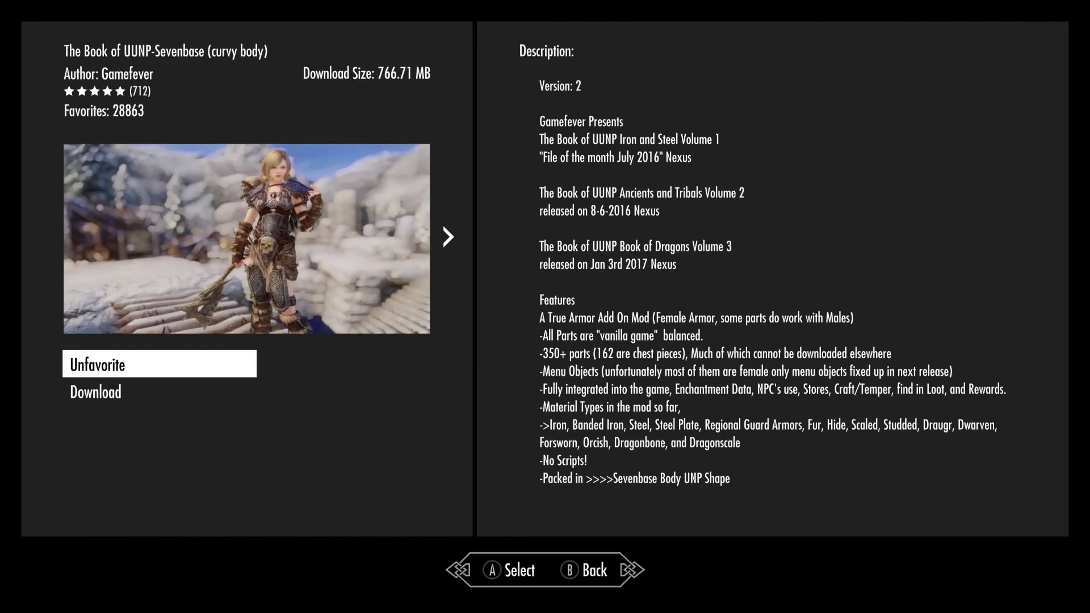
key(Escape)
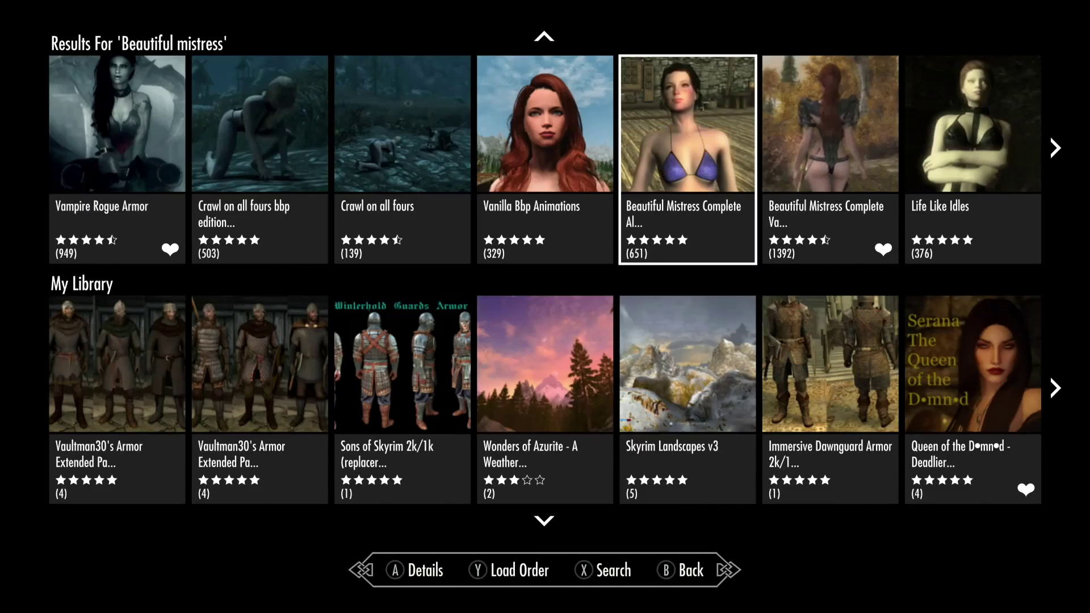
key(Return)
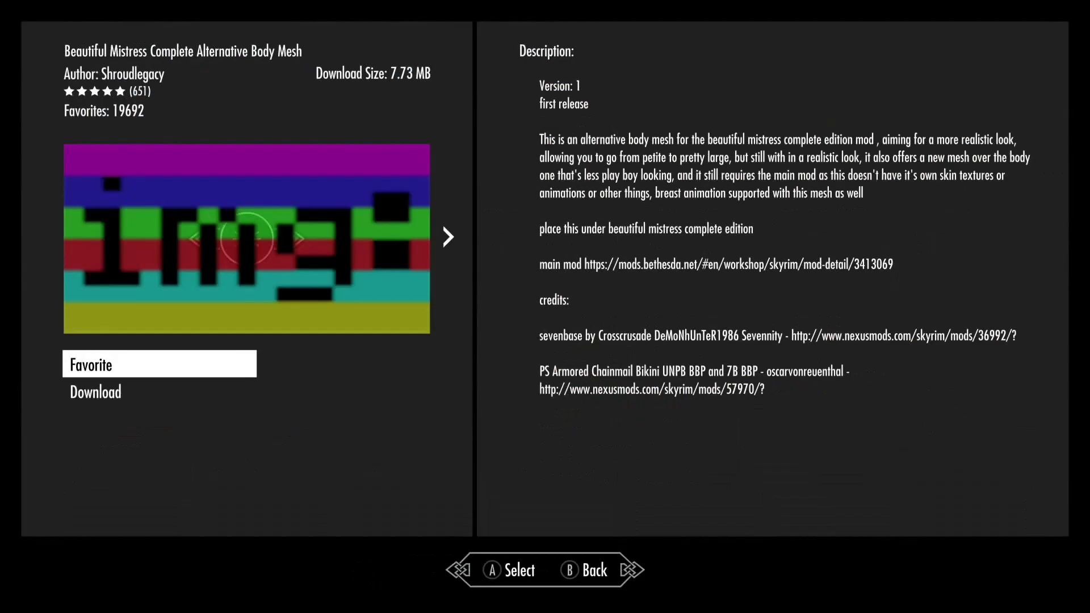
key(Escape)
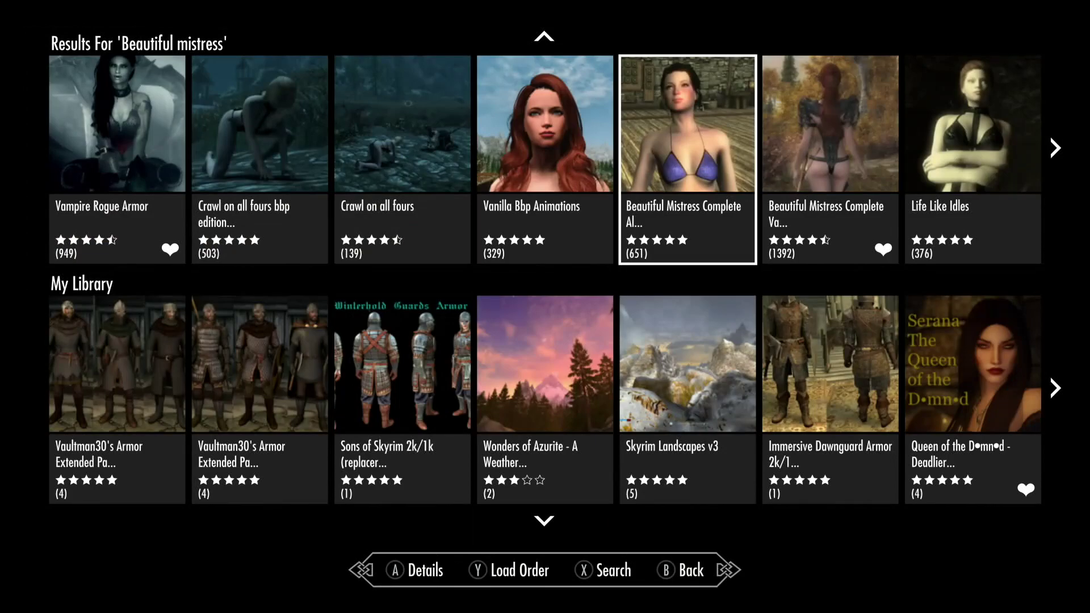
key(Right)
key(Return)
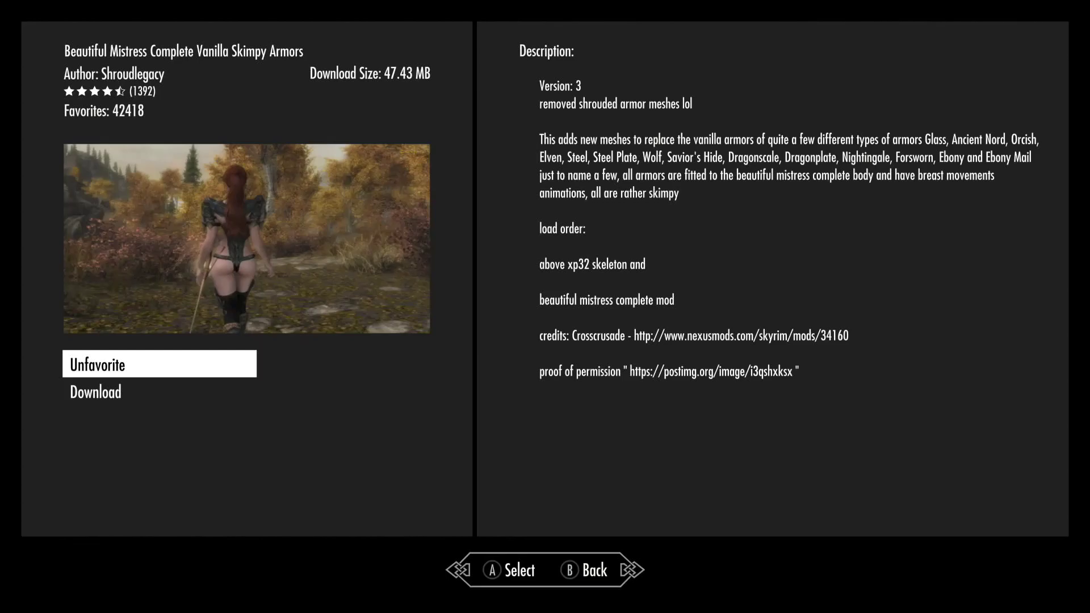
key(Escape)
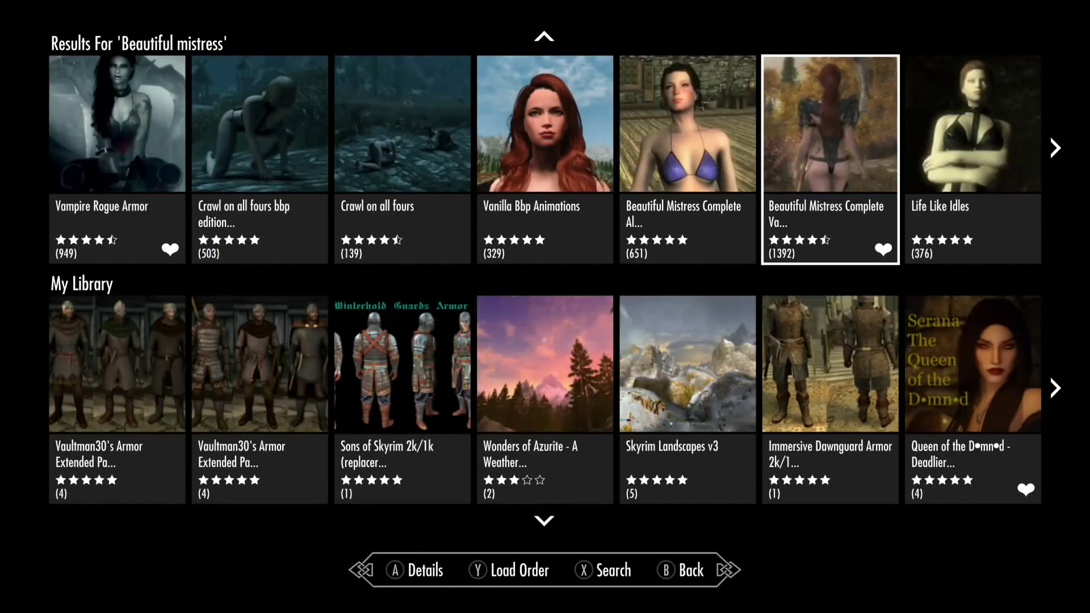
key(Left)
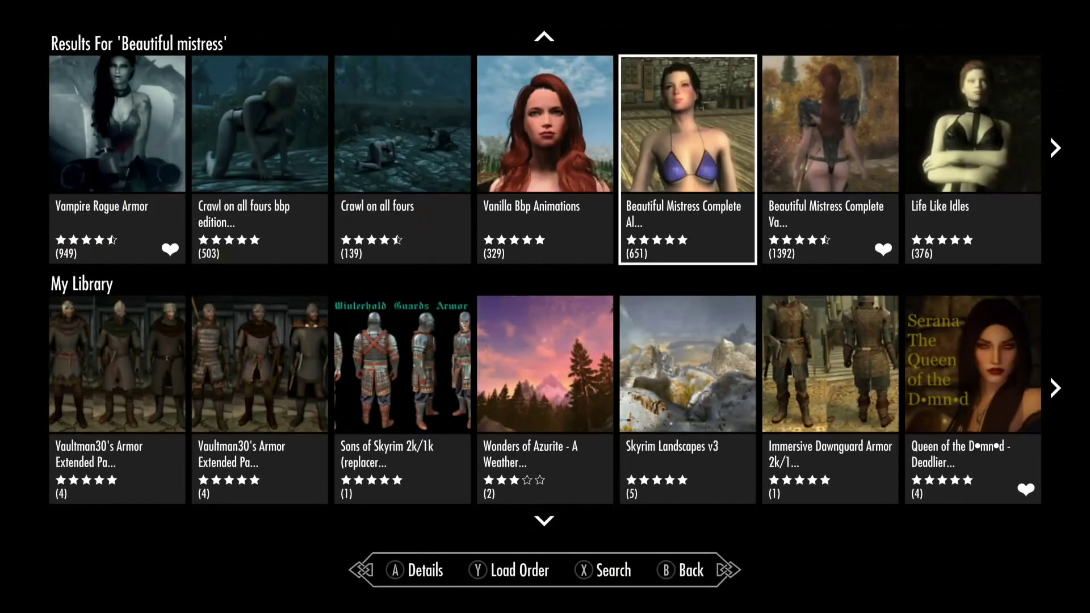
key(Return)
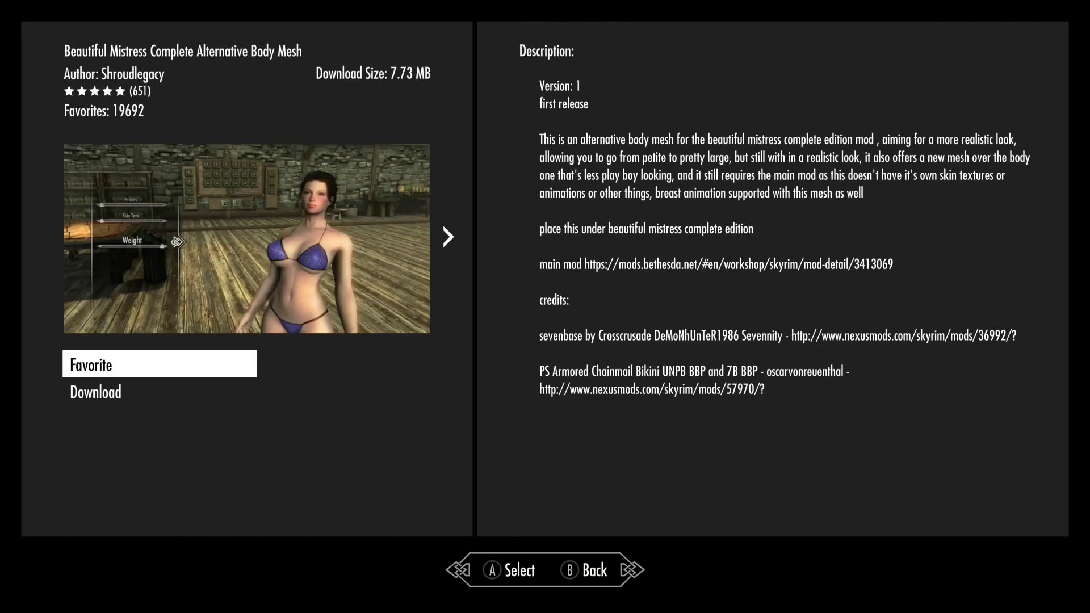
key(Escape)
key(Right)
key(Return)
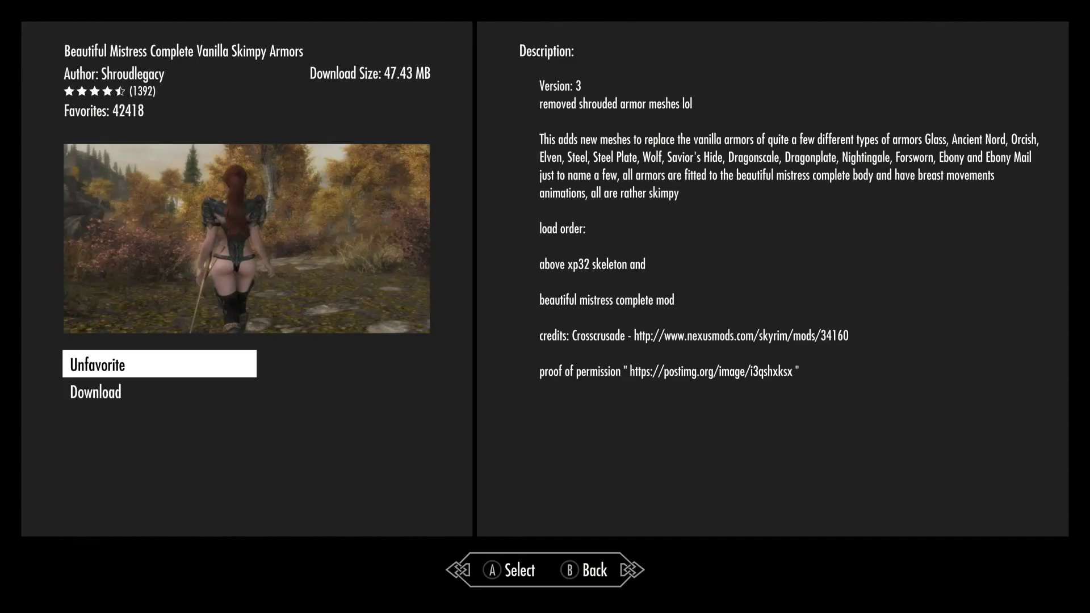
key(Escape)
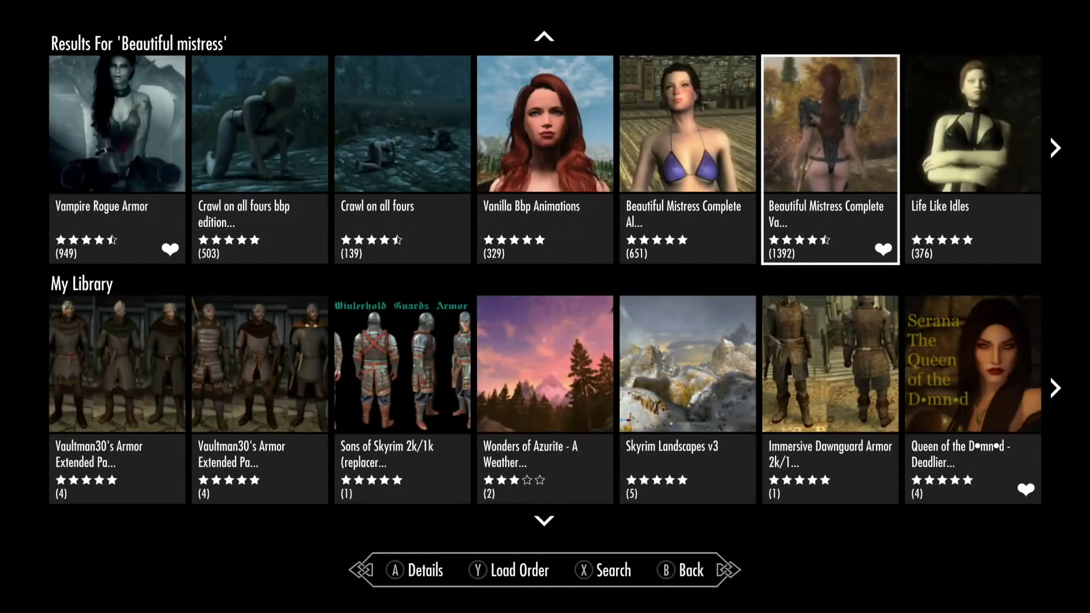